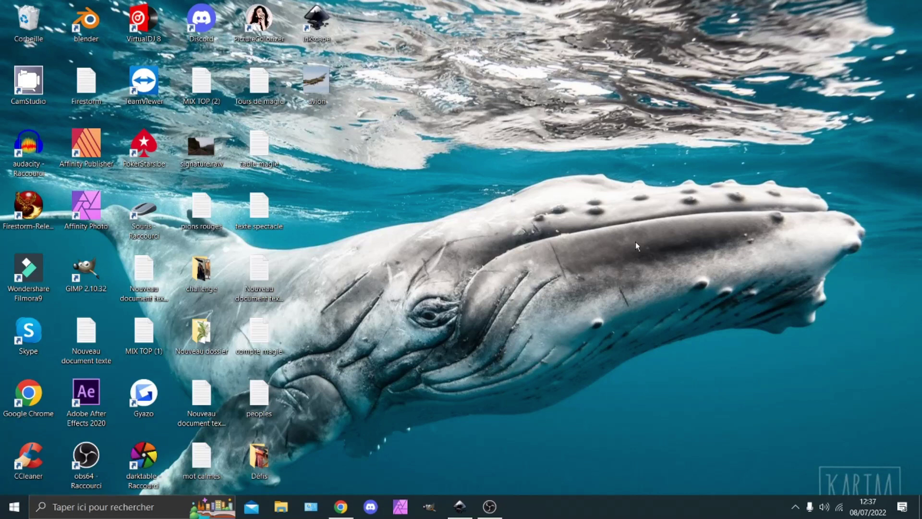
# Visit the Inkscape 1.2 Windows download page in Chrome, then close the browser.
pyautogui.click(341, 509)
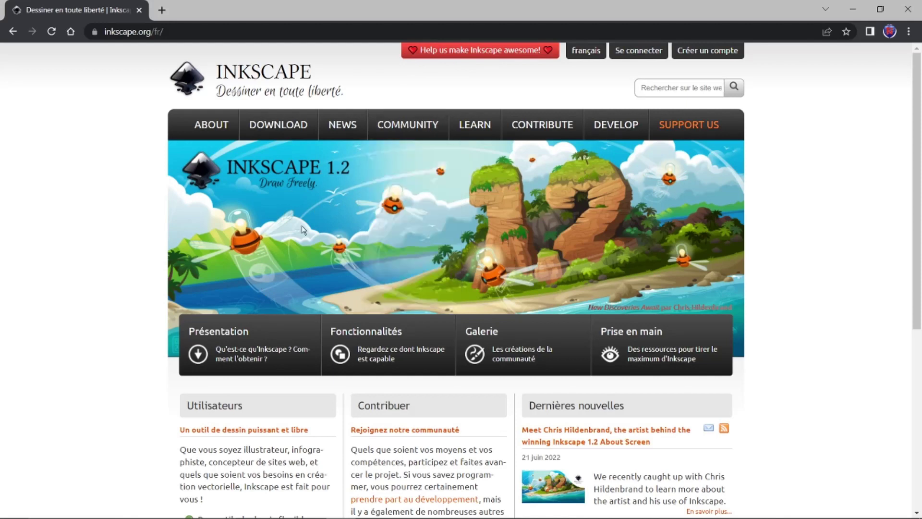
pyautogui.click(244, 350)
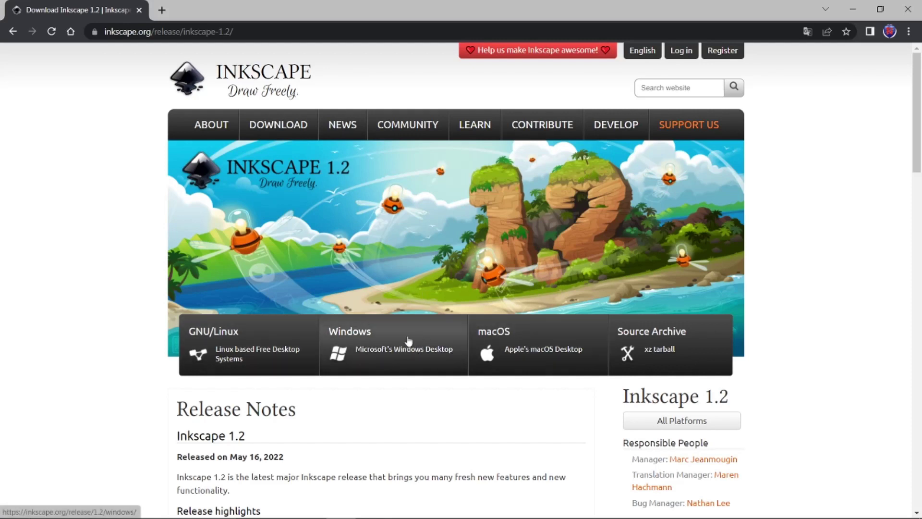
pyautogui.click(387, 347)
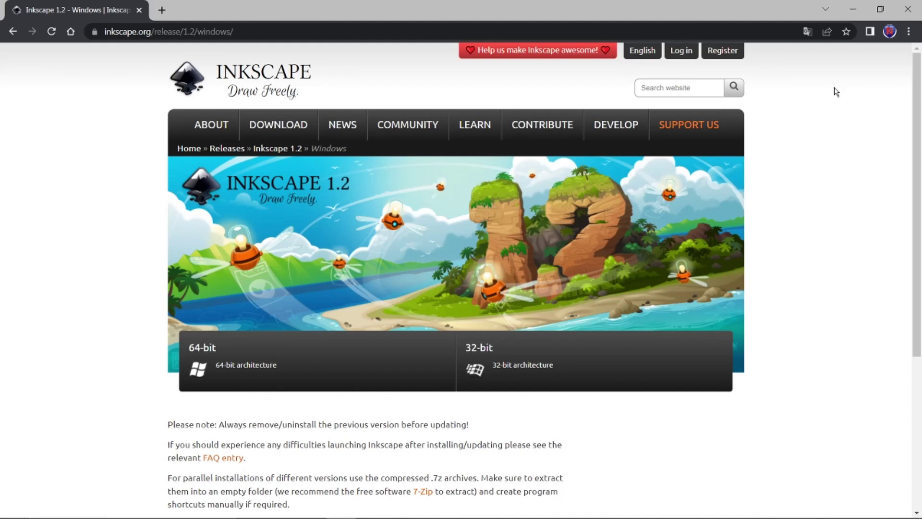
pyautogui.click(909, 9)
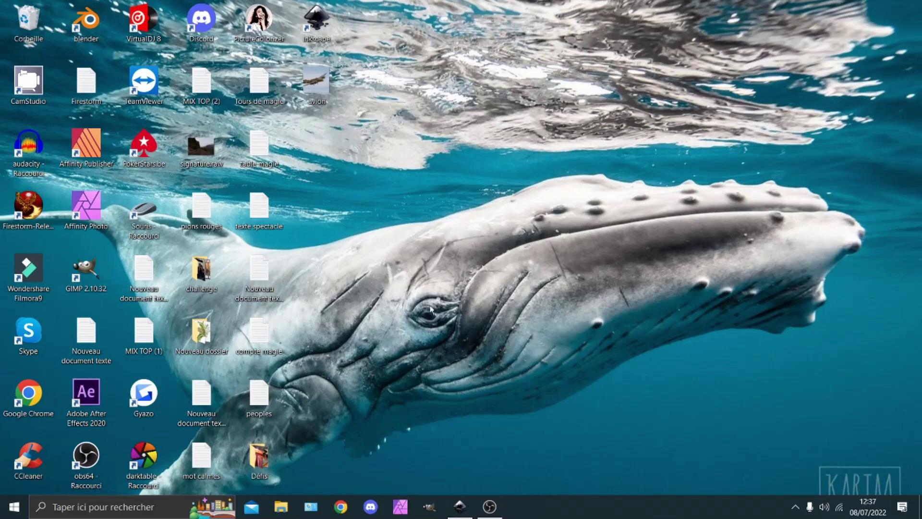
# Restore the blank 'Nouveau document 1' Inkscape window and open the Édition menu.
pyautogui.click(460, 506)
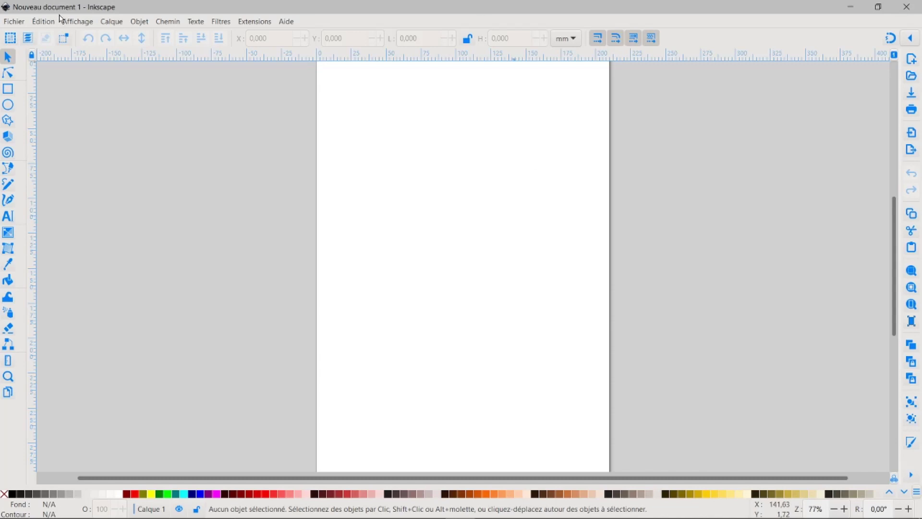
pyautogui.click(44, 23)
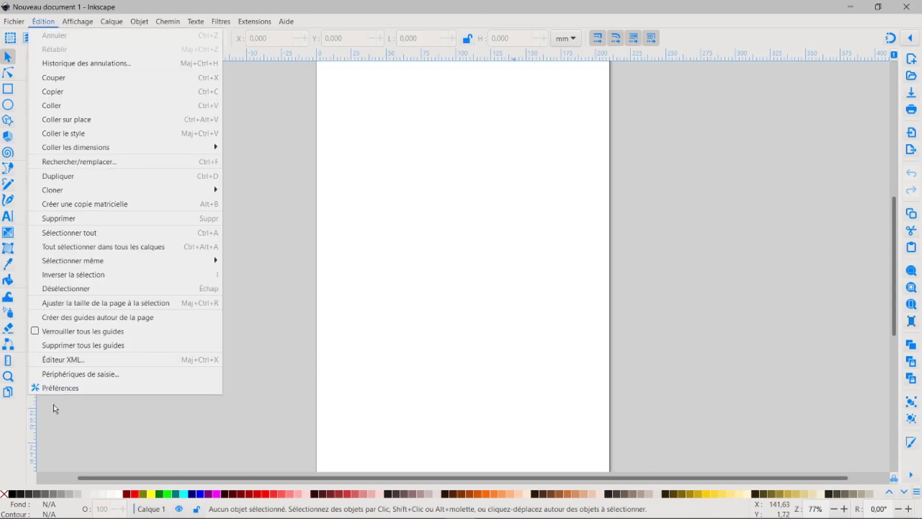
pyautogui.click(710, 164)
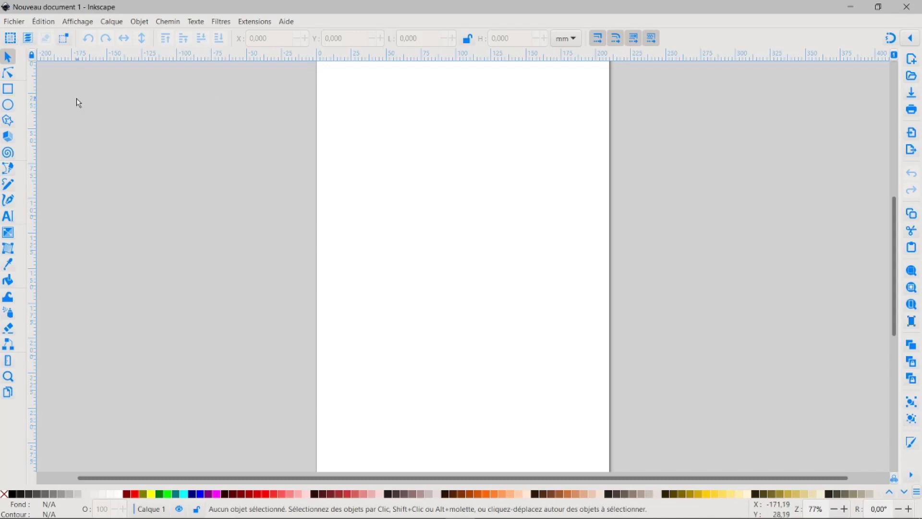
pyautogui.click(43, 21)
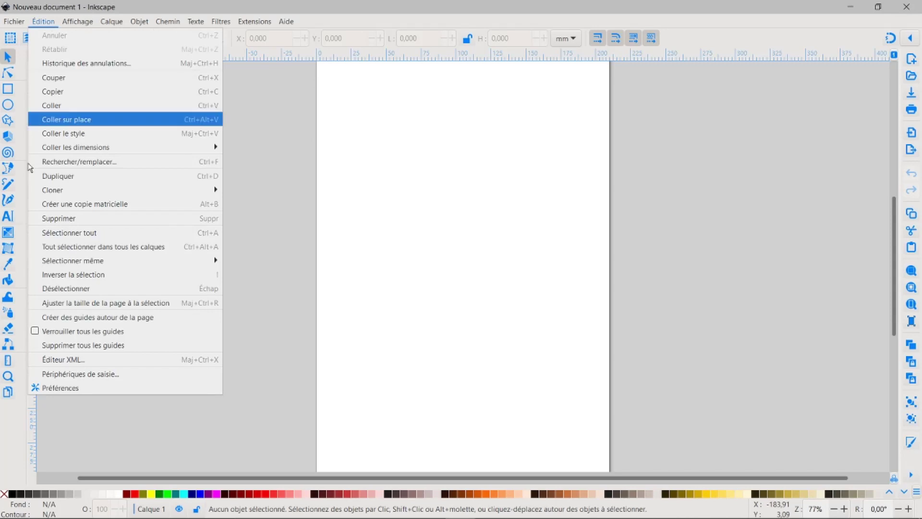
# Reset Inkscape's preferences to defaults on the Système page, then close Préférences.
pyautogui.click(59, 389)
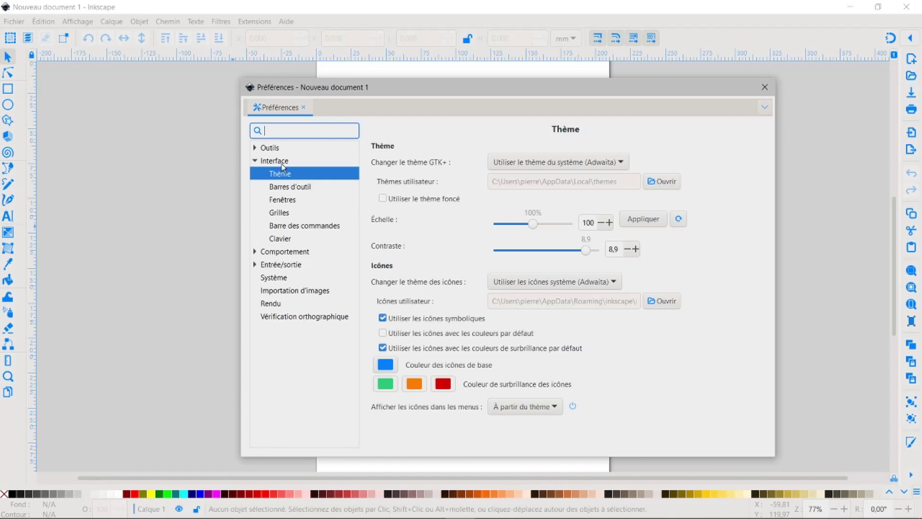
pyautogui.click(257, 162)
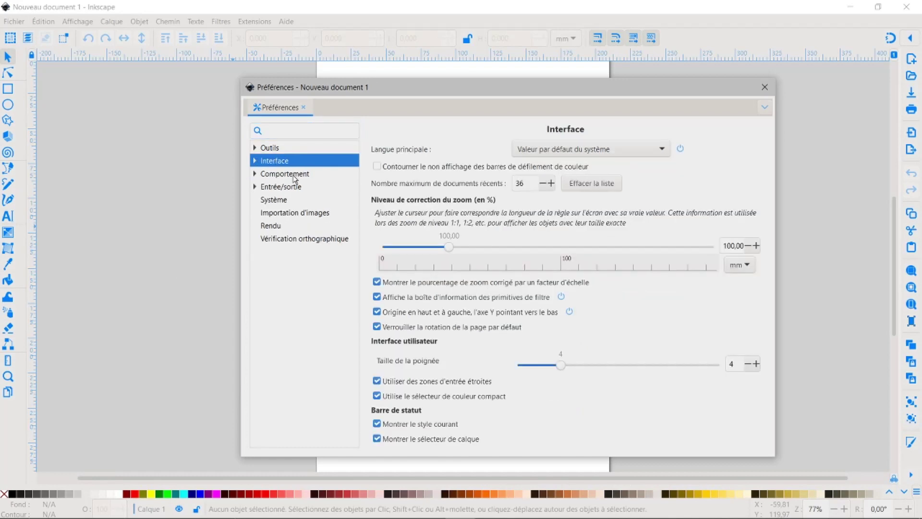
pyautogui.click(272, 201)
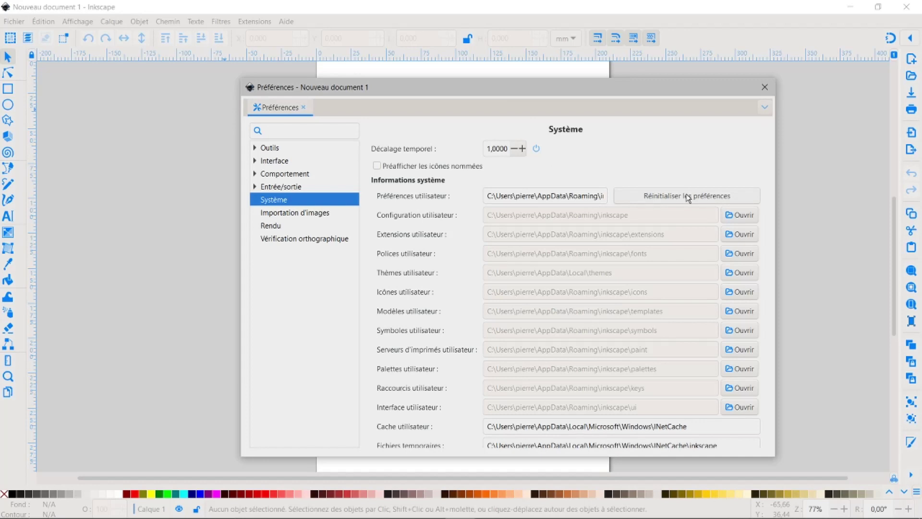
pyautogui.click(687, 197)
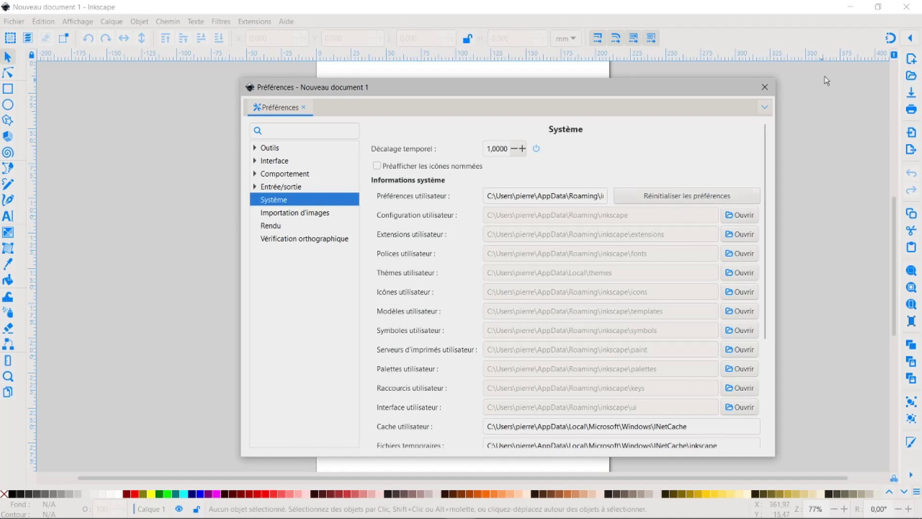
pyautogui.click(764, 87)
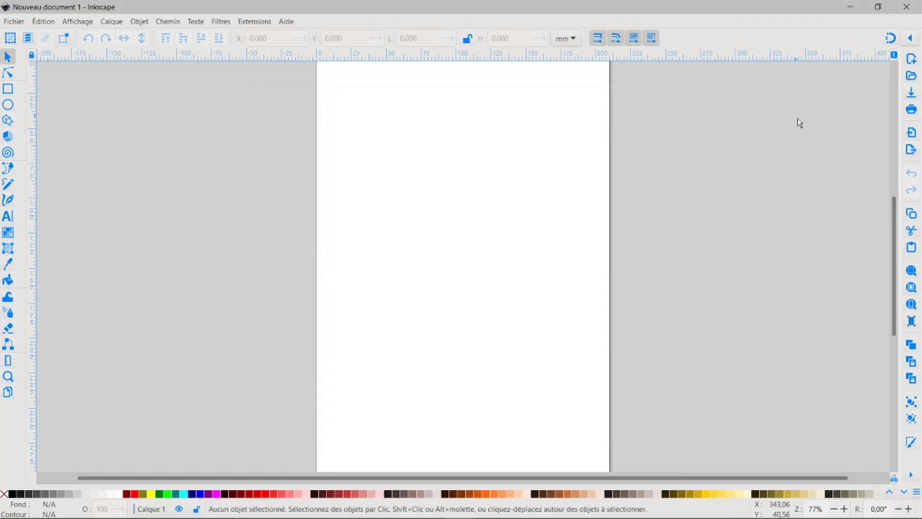
# Restart Inkscape and show the Imprimer templates, such as A4, in the welcome screen.
pyautogui.click(911, 11)
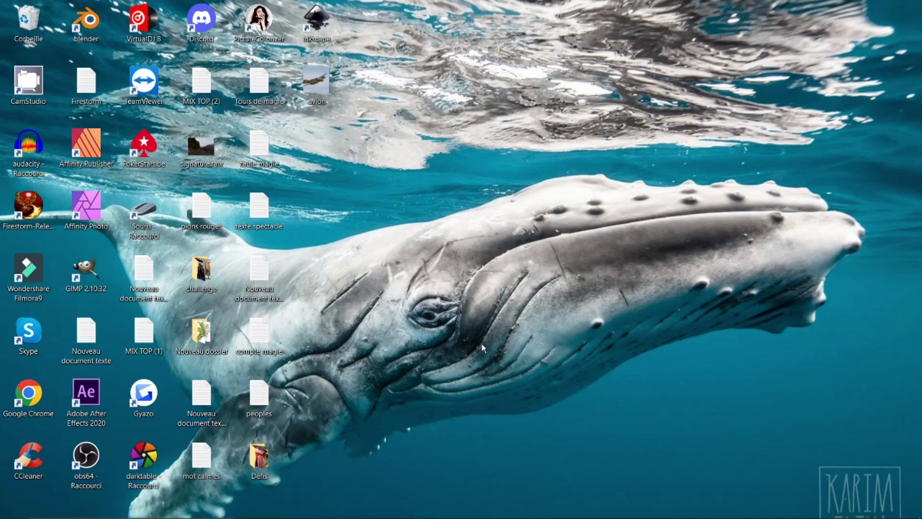
pyautogui.doubleClick(320, 23)
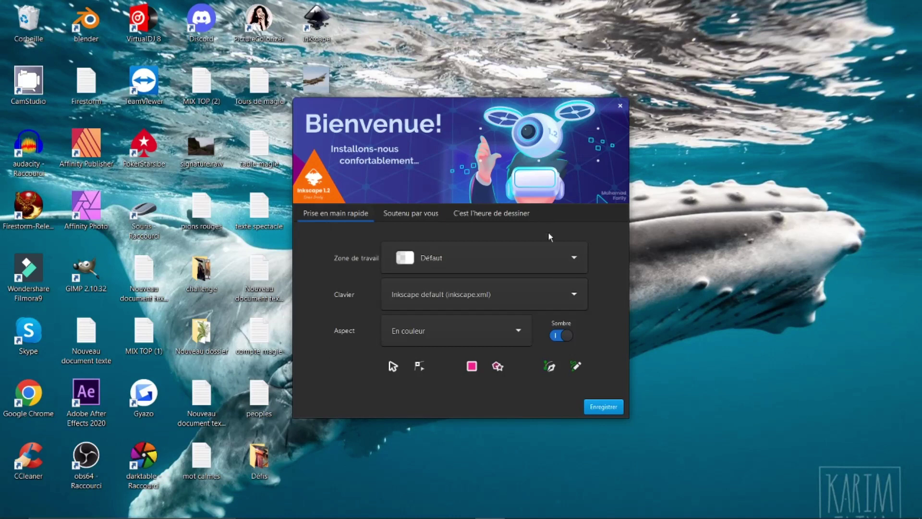
pyautogui.click(575, 258)
pyautogui.click(486, 214)
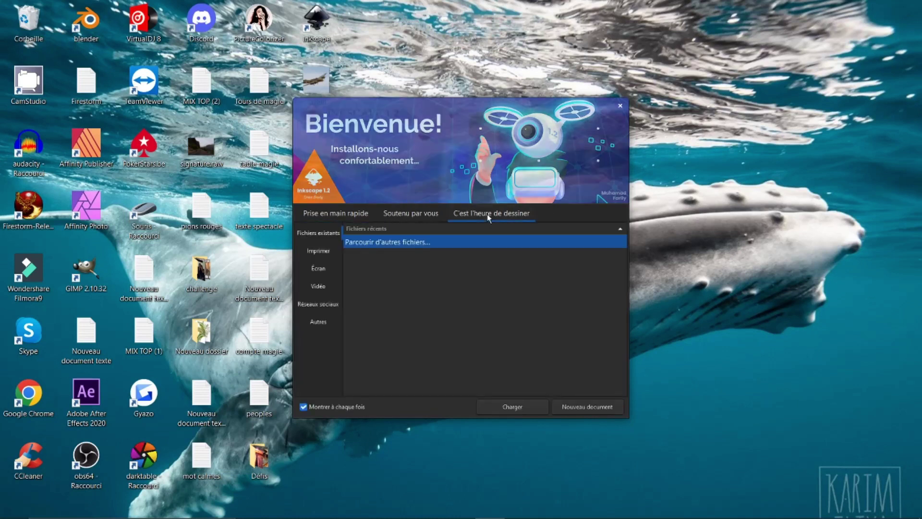
pyautogui.click(327, 250)
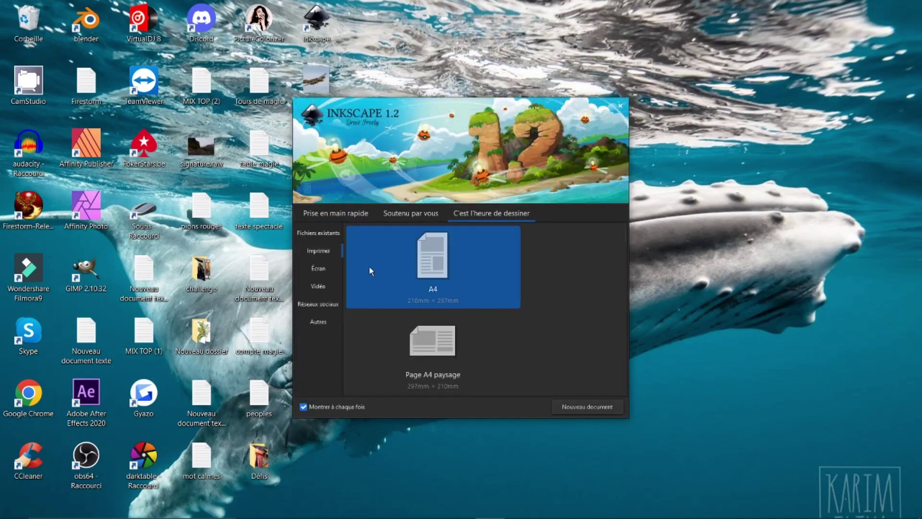
# Create a new A4 document and turn off the Écran large layout.
pyautogui.doubleClick(438, 260)
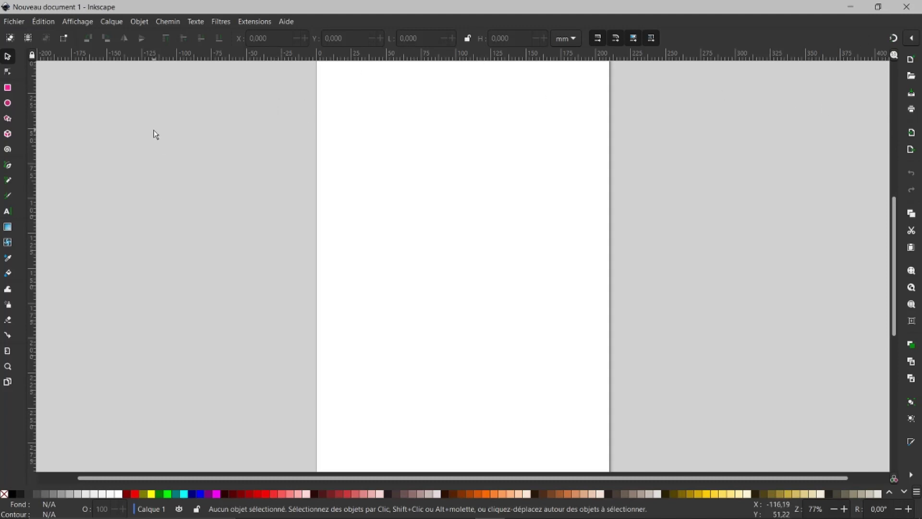
pyautogui.click(78, 21)
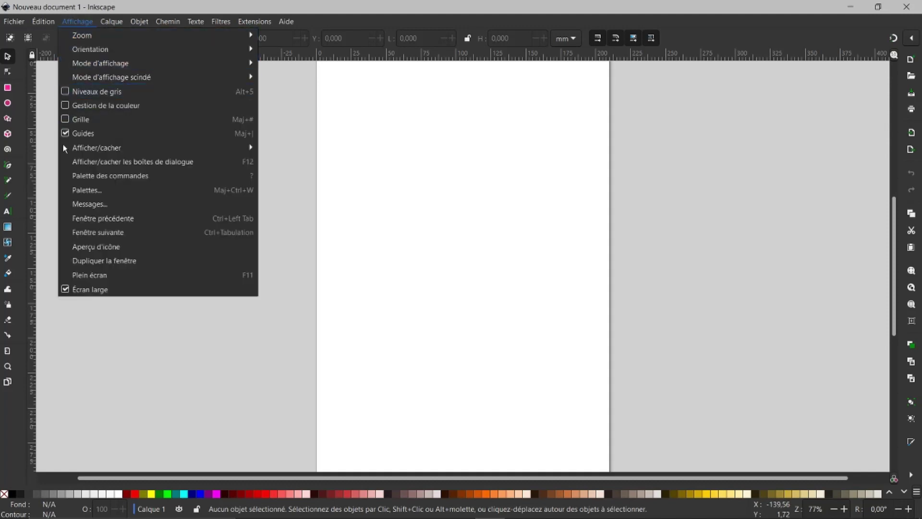
pyautogui.click(66, 289)
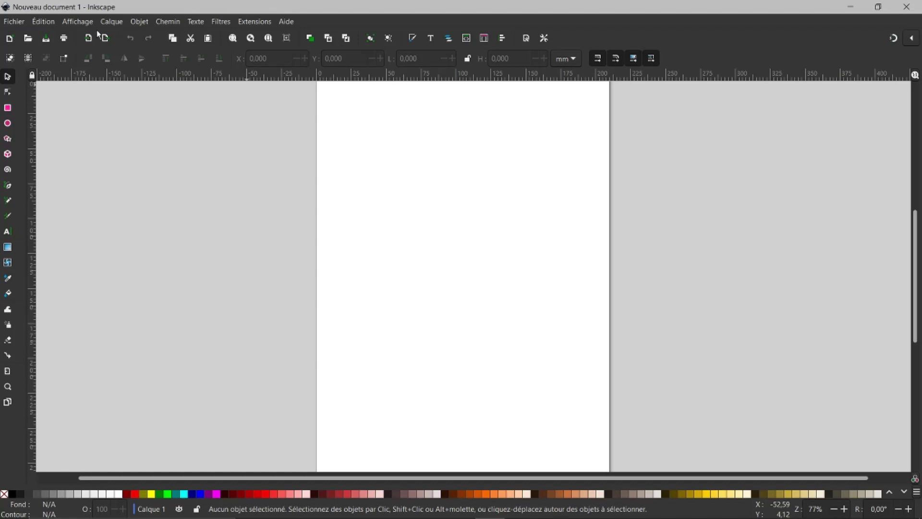
# Toggle Plein écran on and back off, ending with the Édition menu open.
pyautogui.click(78, 21)
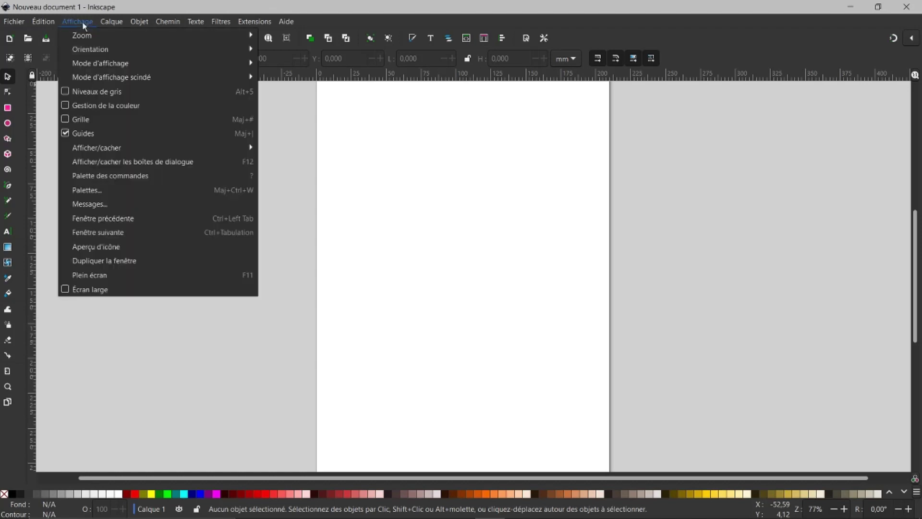
pyautogui.click(78, 277)
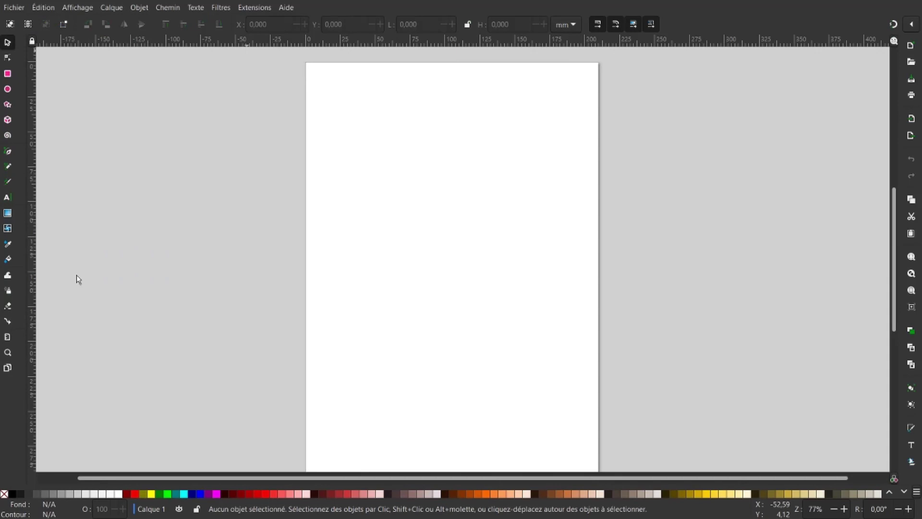
pyautogui.click(76, 9)
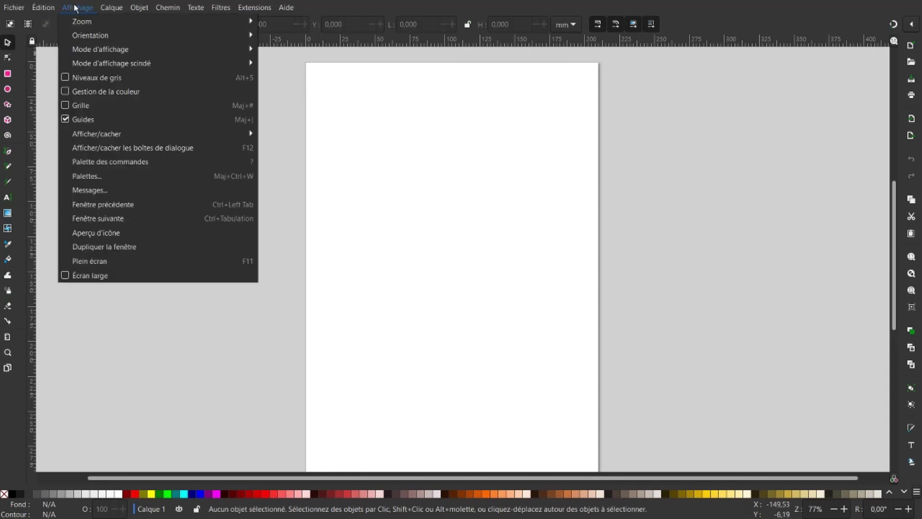
pyautogui.click(78, 260)
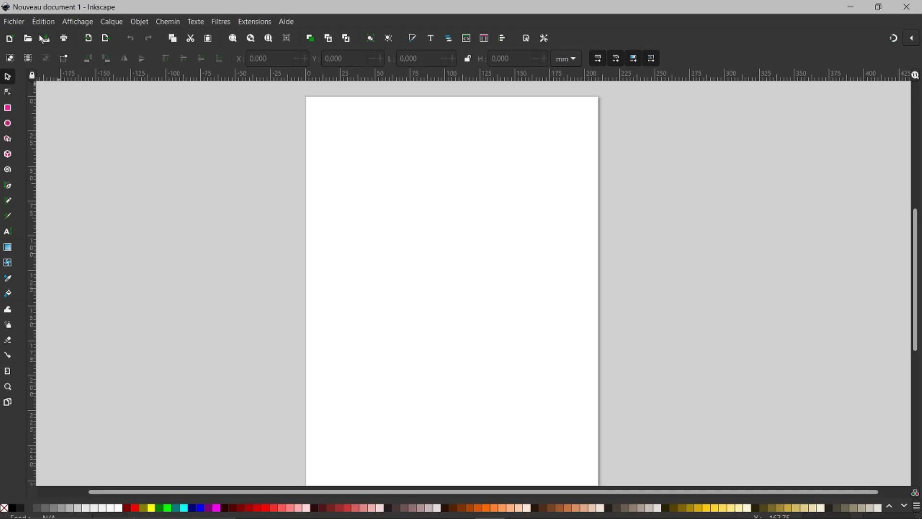
pyautogui.click(49, 22)
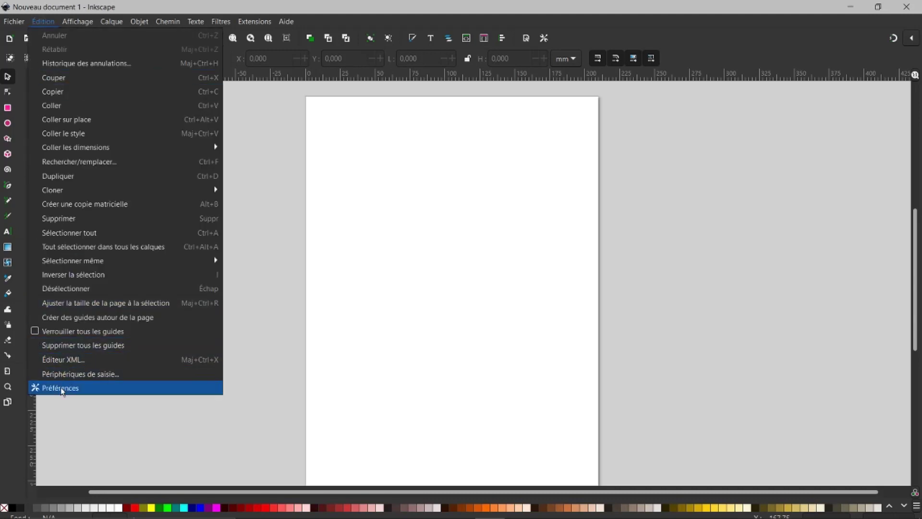
# Set toolbox and tool-options bar icon sizes to 150% under Interface > Barres d'outil.
pyautogui.click(62, 388)
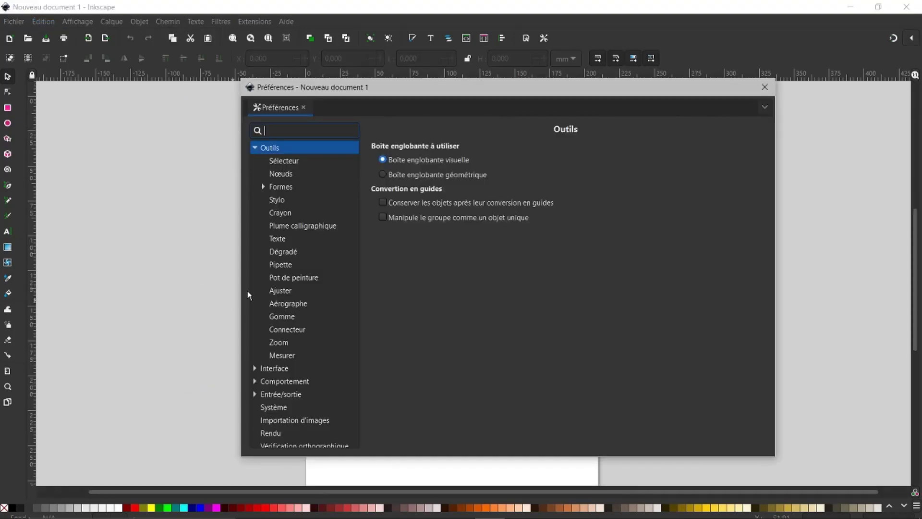
pyautogui.click(259, 148)
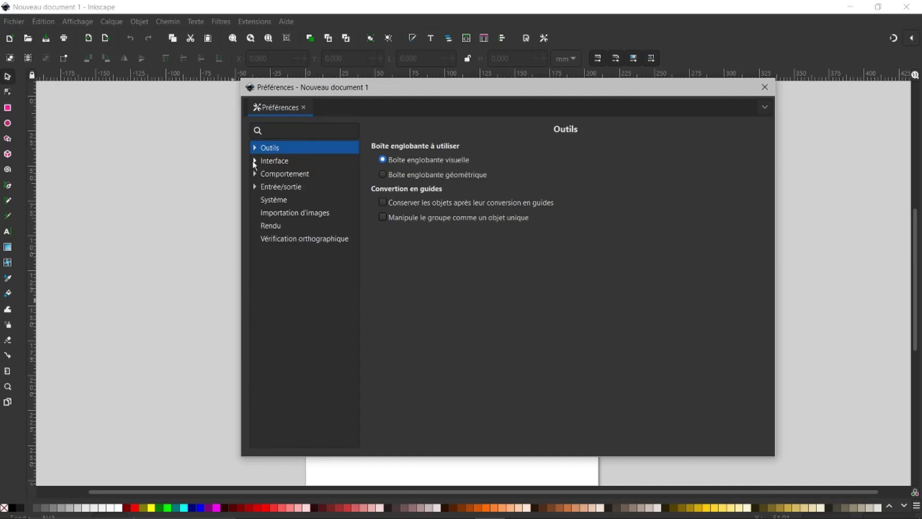
pyautogui.click(256, 162)
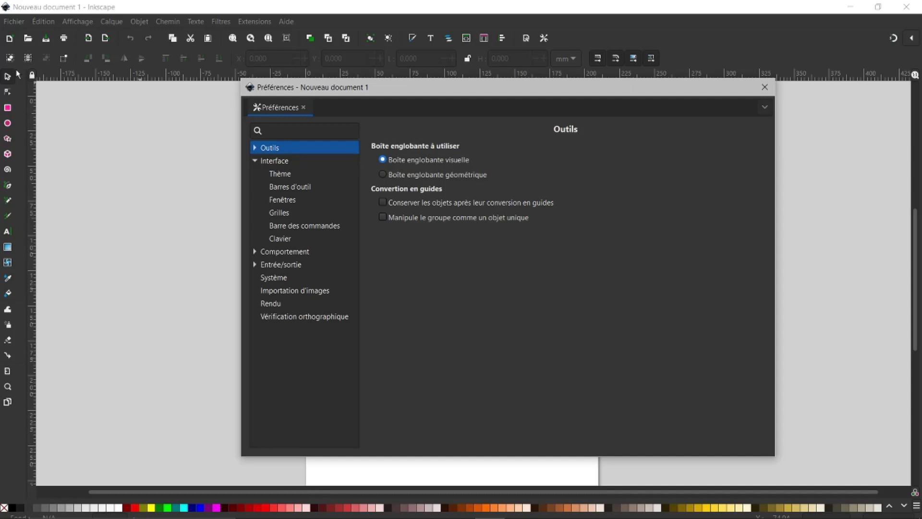
pyautogui.click(295, 193)
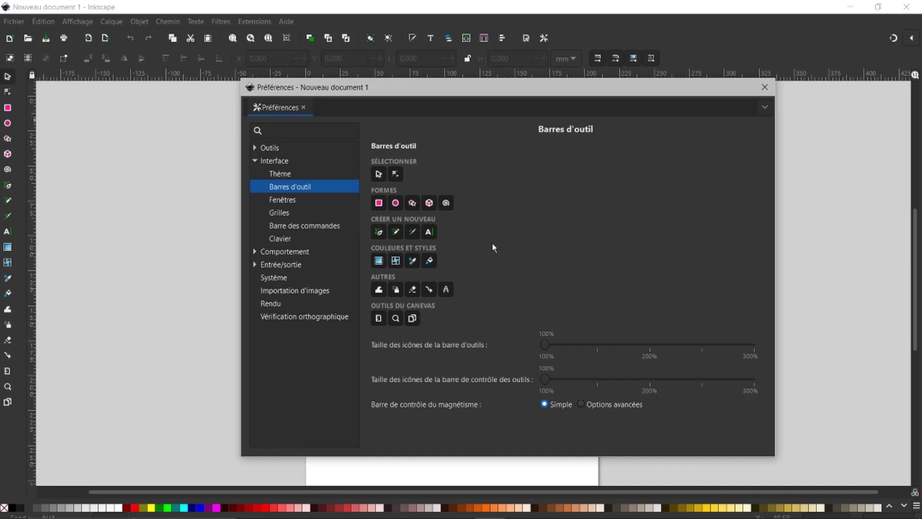
pyautogui.click(379, 175)
pyautogui.click(380, 176)
pyautogui.click(597, 351)
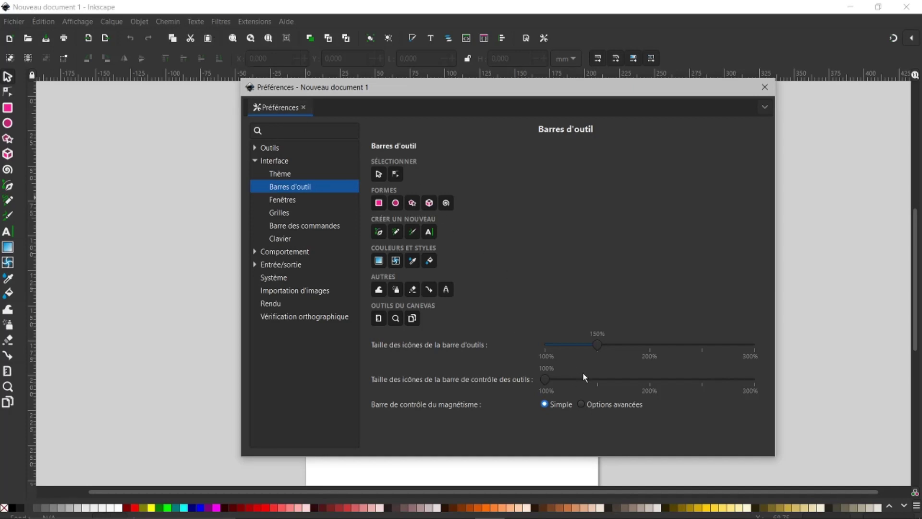
pyautogui.click(598, 386)
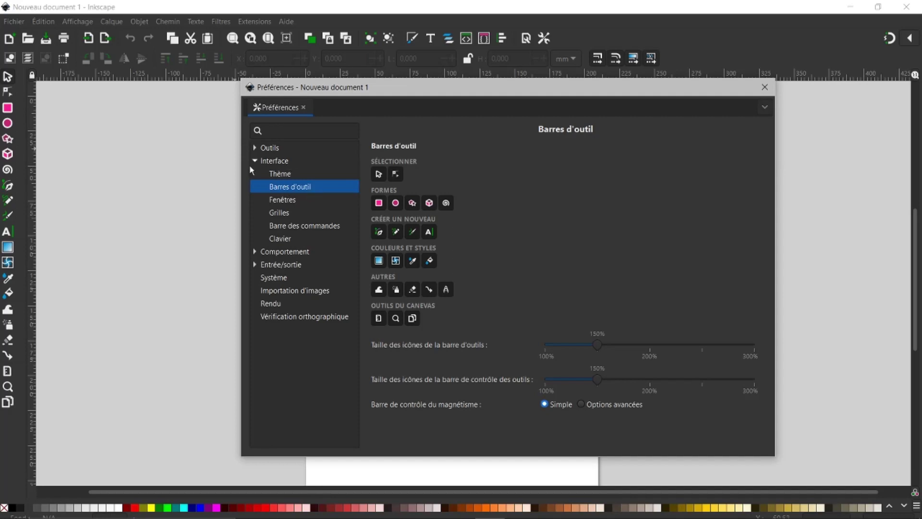
# On the Thème page, make icons use default colours and default highlight colours.
pyautogui.click(279, 177)
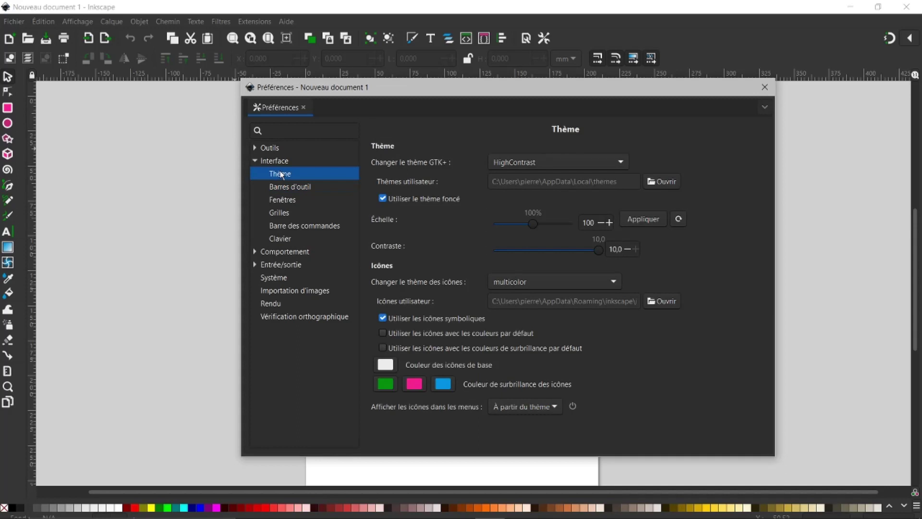
pyautogui.click(383, 333)
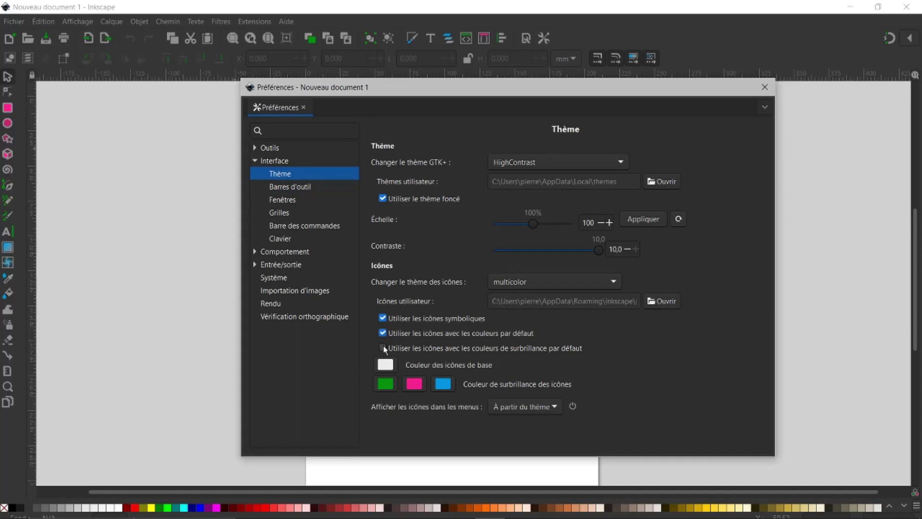
pyautogui.click(383, 348)
pyautogui.click(383, 333)
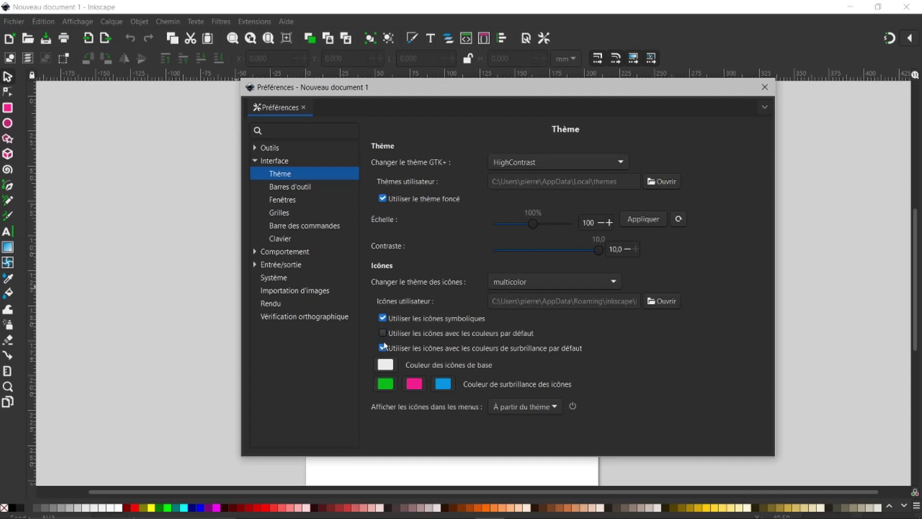
pyautogui.click(384, 333)
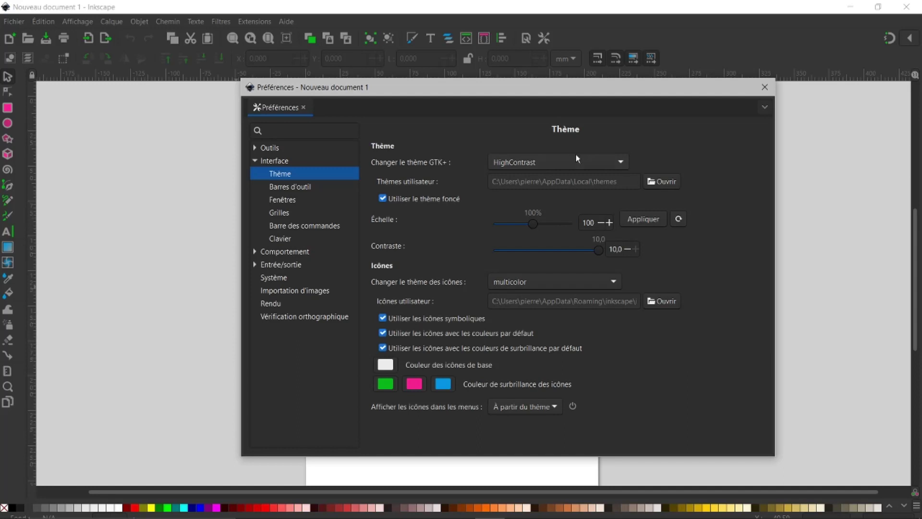
# Try the HighContrast, HighContrastInverse, Minwaita-Inkscape and win32 GTK themes, then choose system Adwaita.
pyautogui.click(620, 163)
pyautogui.click(595, 163)
pyautogui.click(621, 166)
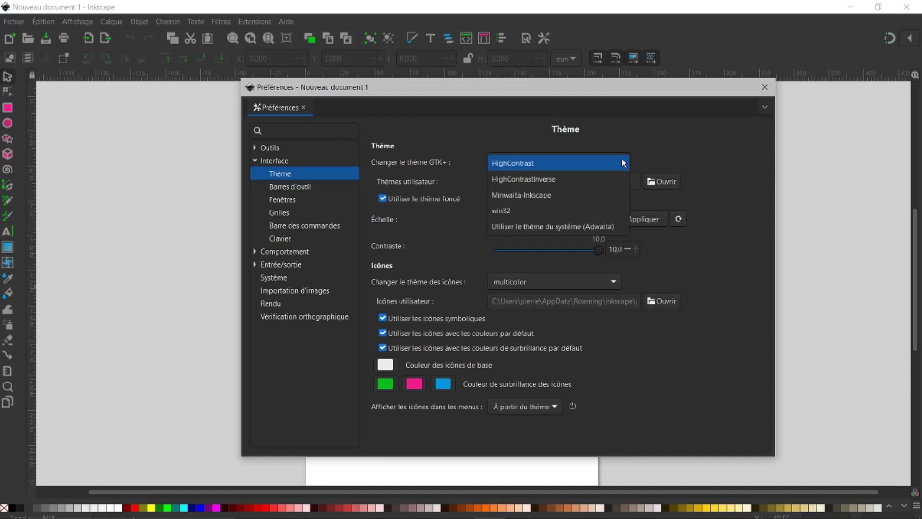
pyautogui.click(534, 180)
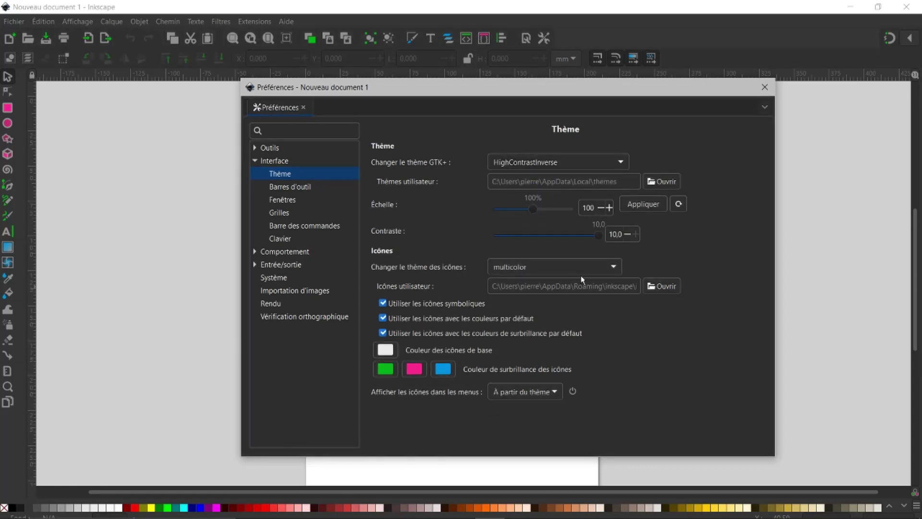
pyautogui.click(621, 163)
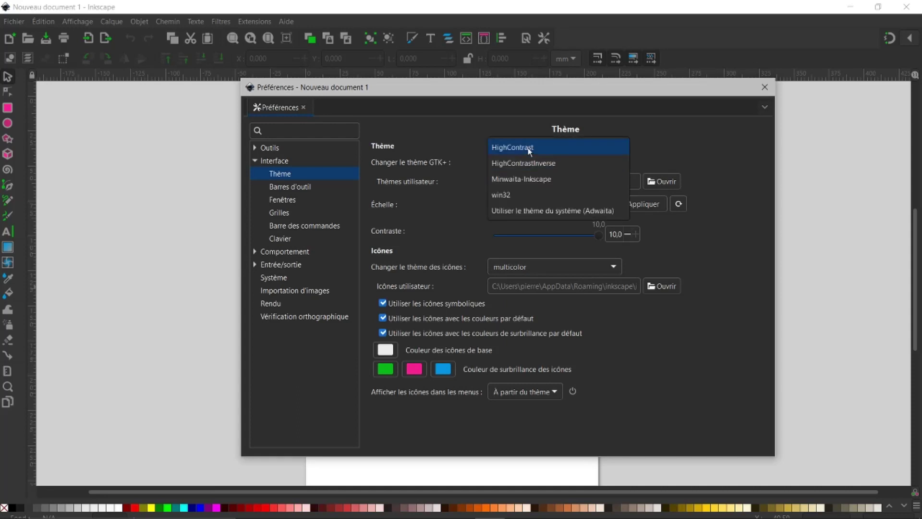
pyautogui.click(530, 150)
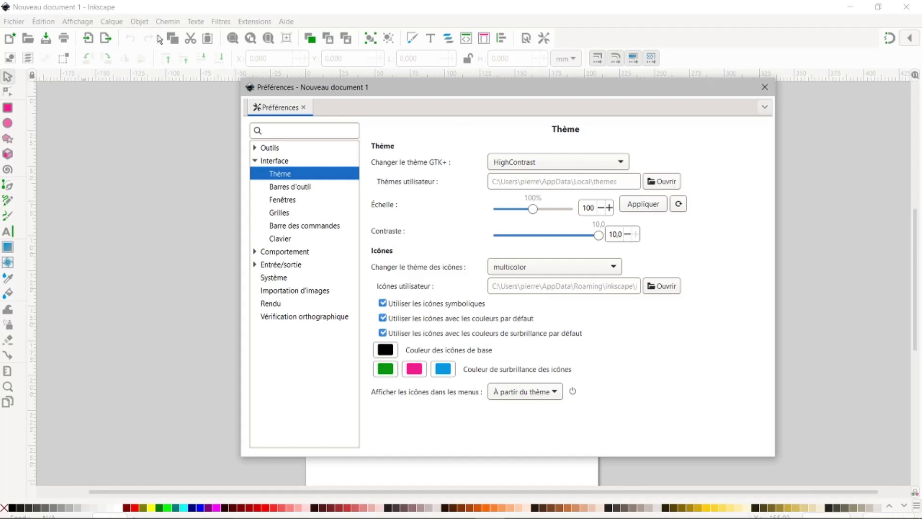
pyautogui.click(623, 164)
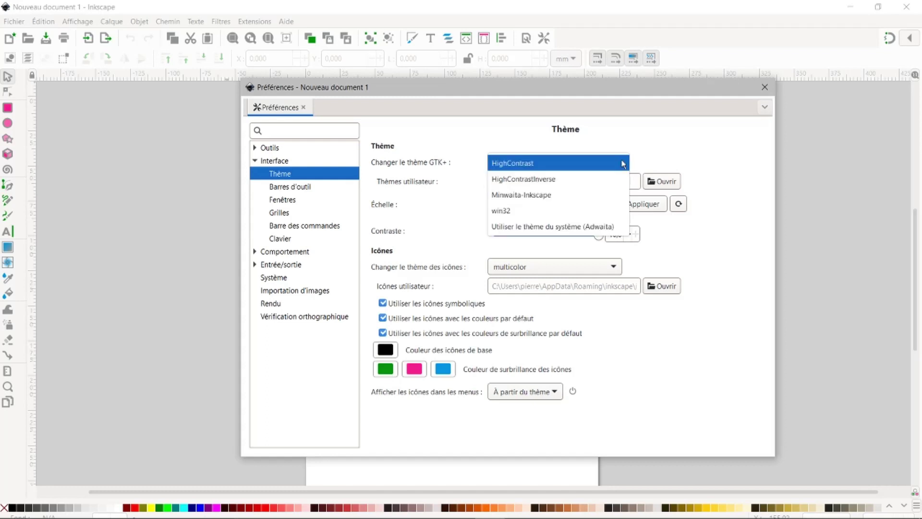
pyautogui.click(525, 194)
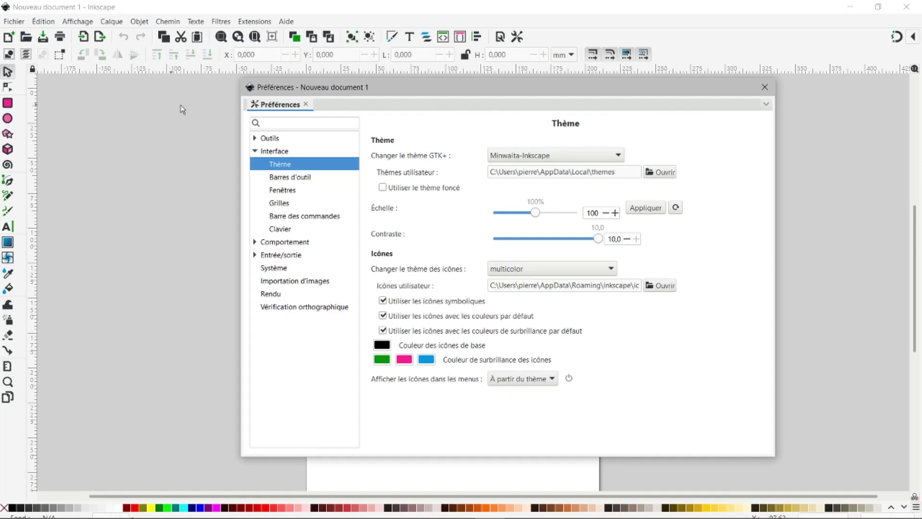
pyautogui.click(619, 159)
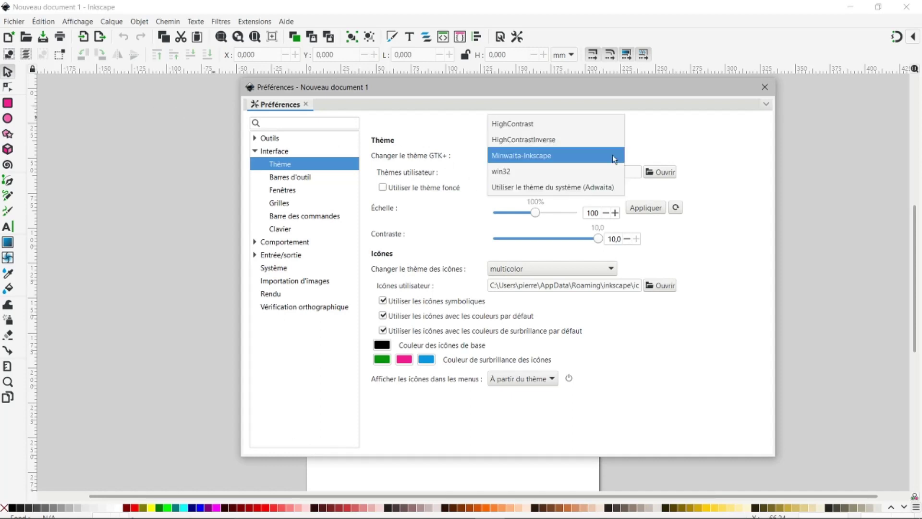
pyautogui.click(502, 172)
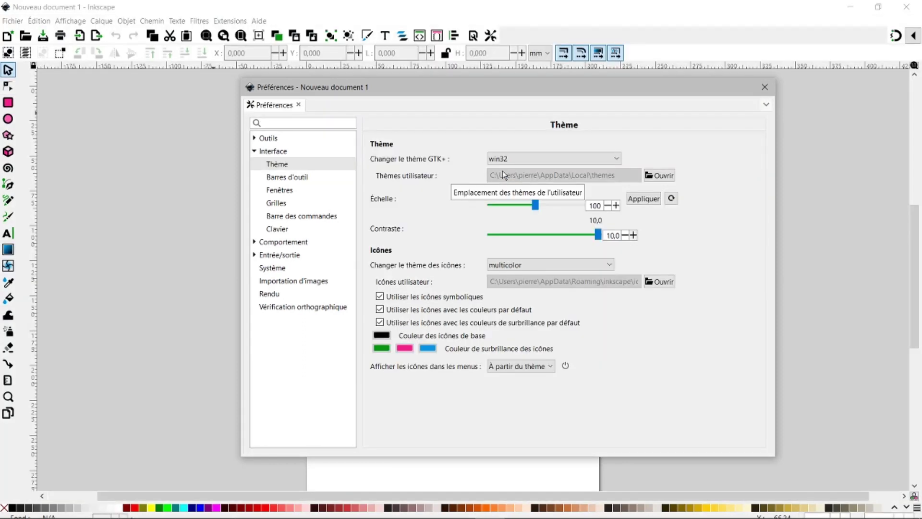
pyautogui.click(617, 157)
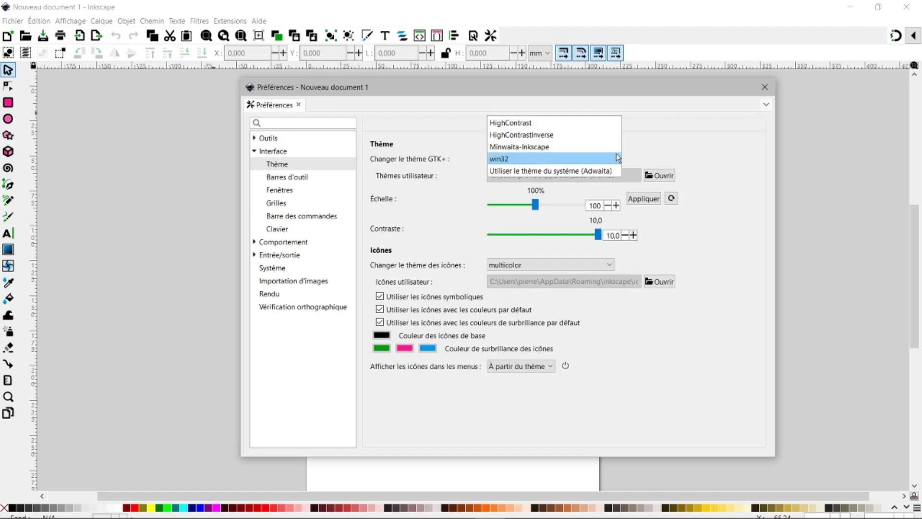
pyautogui.click(537, 171)
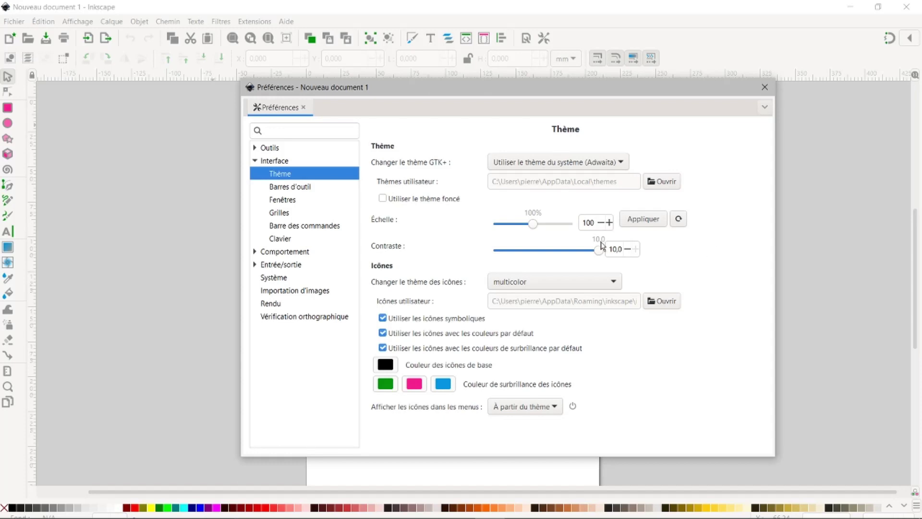
pyautogui.moveTo(600, 251)
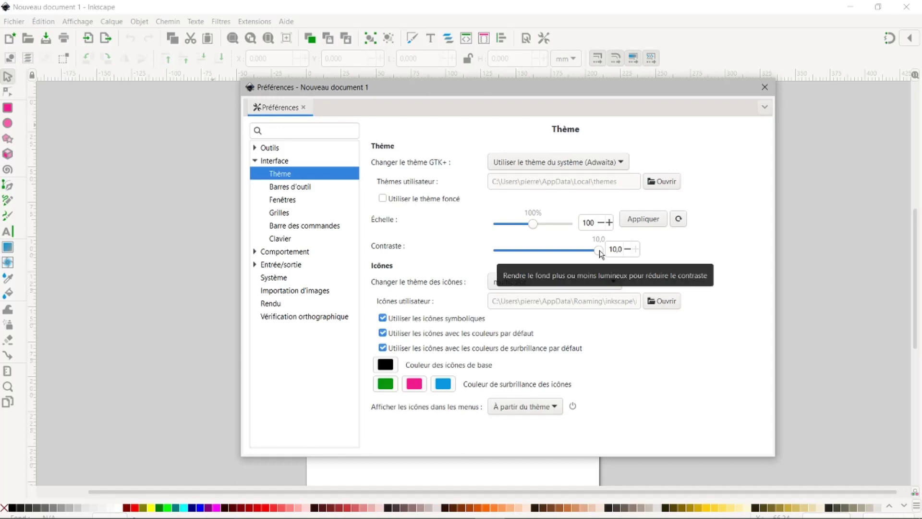
# Lower interface contrast to 8,8 and apply a 111% interface scale.
pyautogui.moveTo(599, 250)
pyautogui.mouseDown()
pyautogui.moveTo(542, 258)
pyautogui.moveTo(585, 260)
pyautogui.mouseUp()
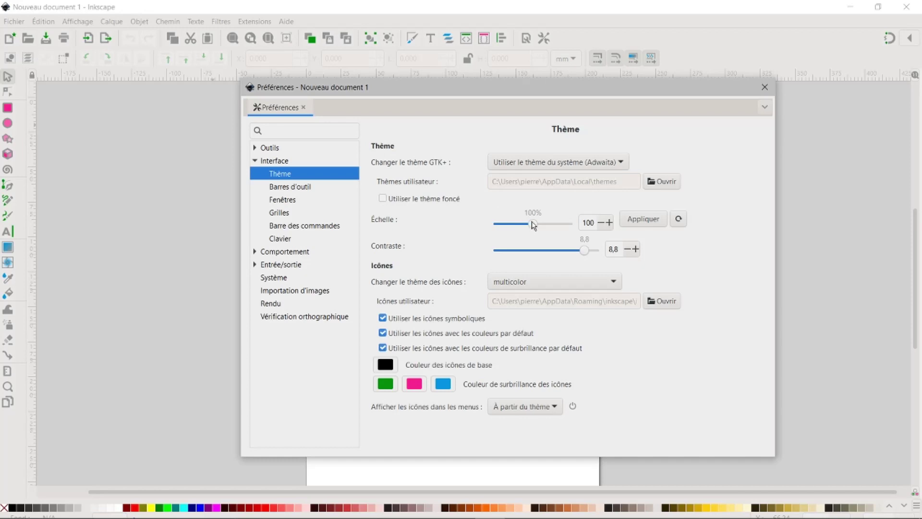
pyautogui.moveTo(533, 224); pyautogui.dragTo(540, 225)
pyautogui.moveTo(540, 224); pyautogui.dragTo(543, 225)
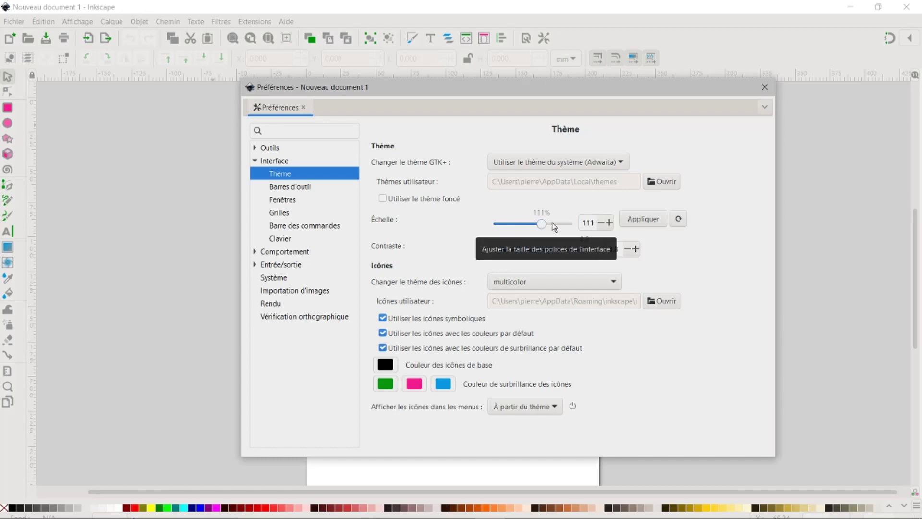
pyautogui.click(650, 223)
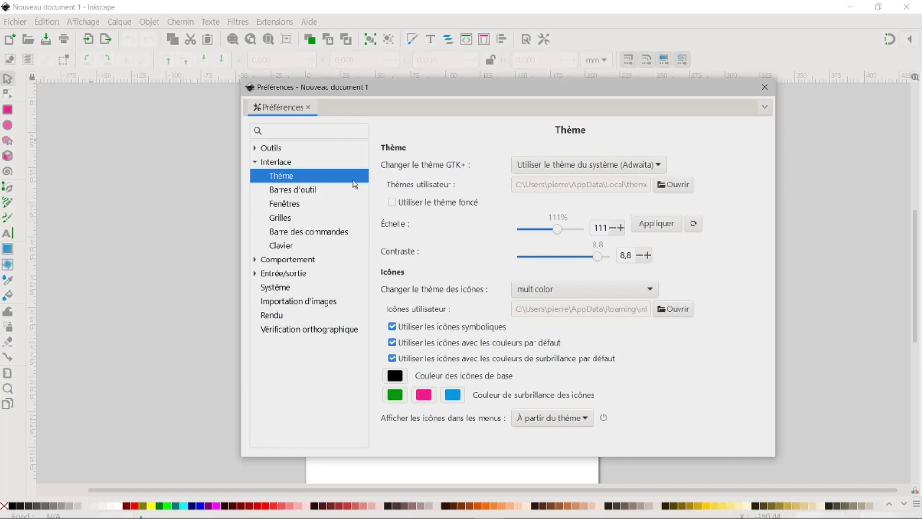
# Try the hicolor and Tango icon themes, then settle on the system Adwaita icons.
pyautogui.click(652, 290)
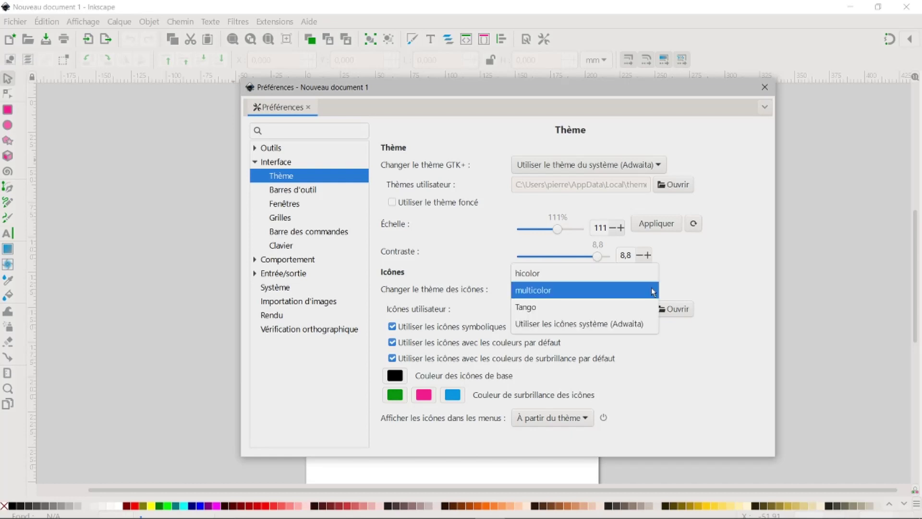
pyautogui.click(620, 273)
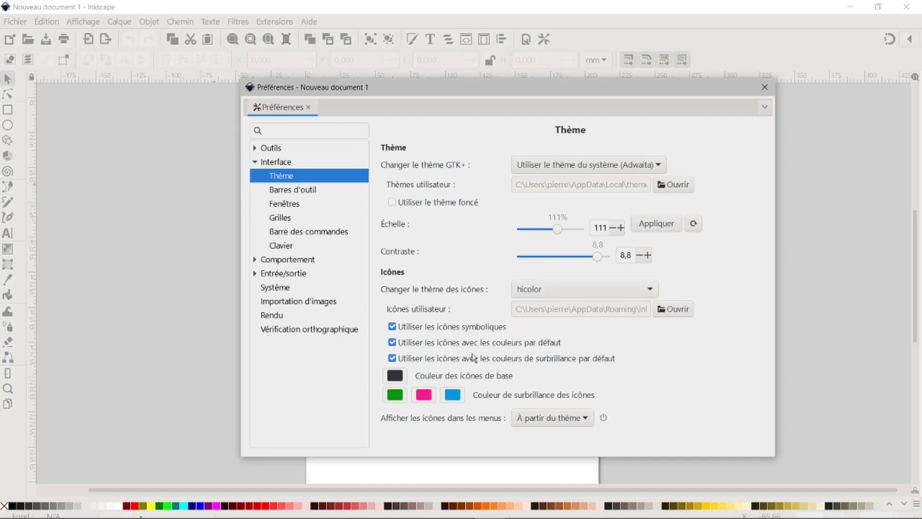
pyautogui.click(651, 290)
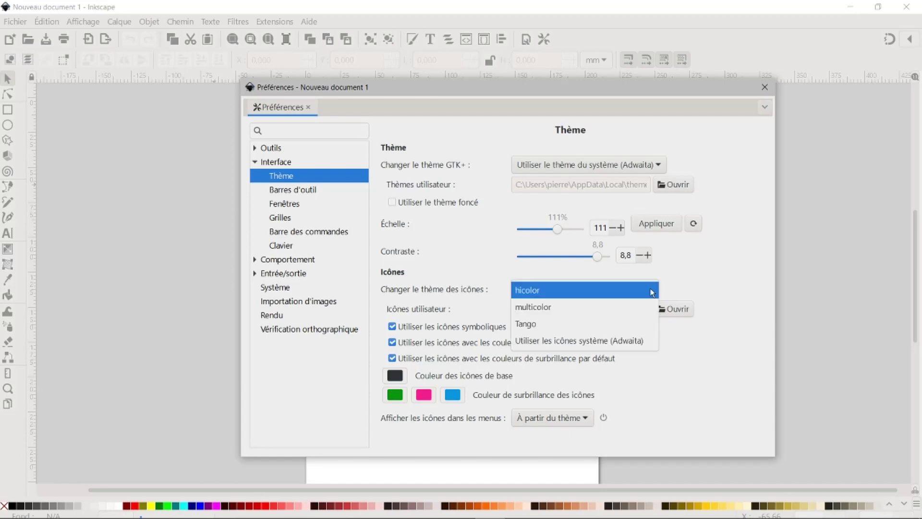
pyautogui.click(542, 325)
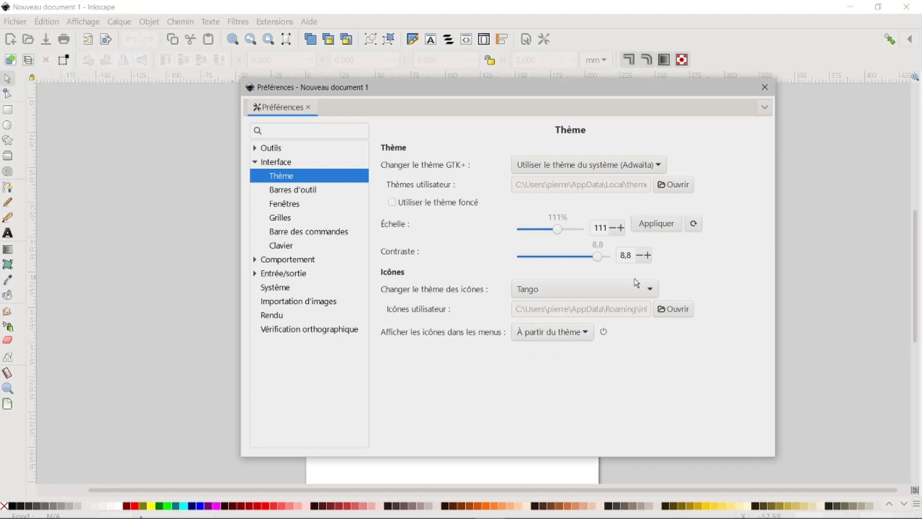
pyautogui.click(650, 291)
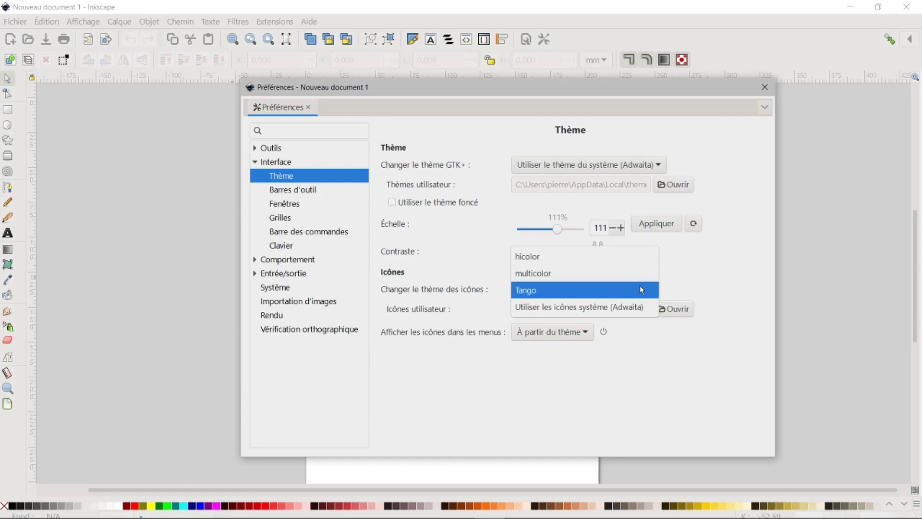
pyautogui.click(537, 311)
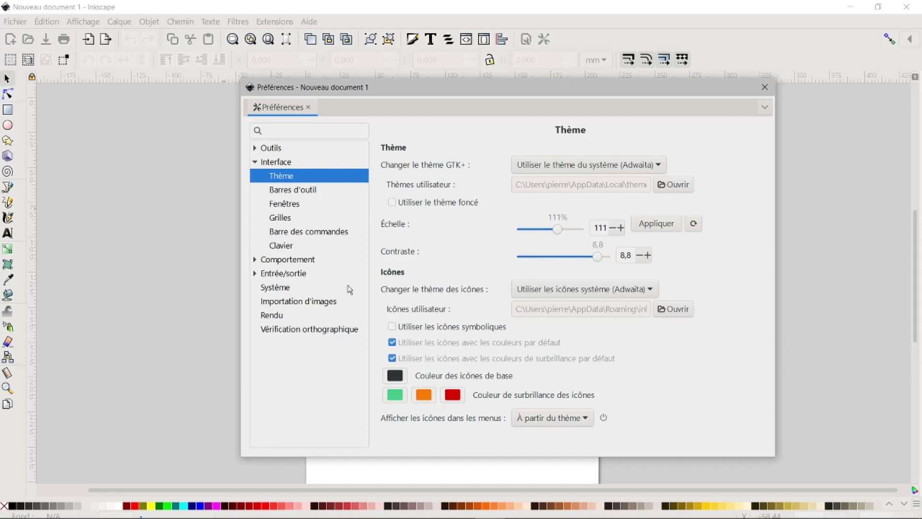
# Enable symbolic icons, disable default icon colours, and open the base icon colour picker (2e3436ff).
pyautogui.click(393, 327)
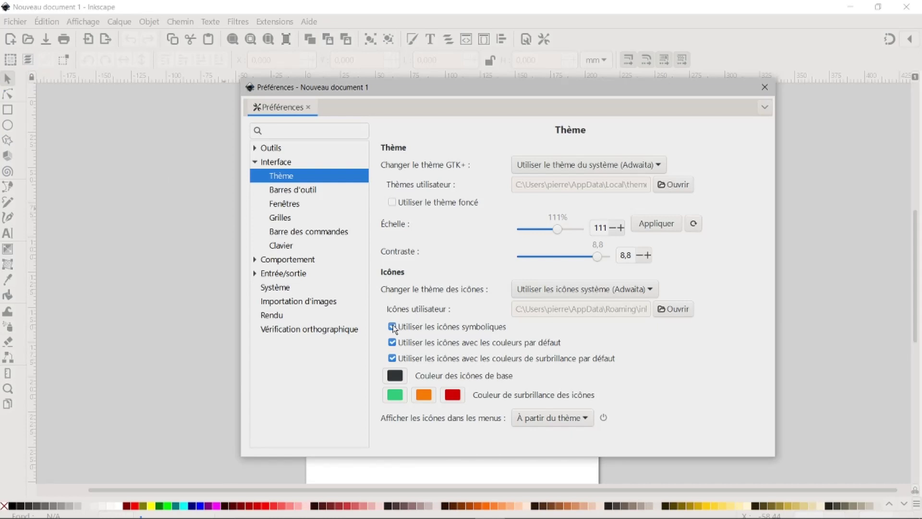
pyautogui.click(392, 327)
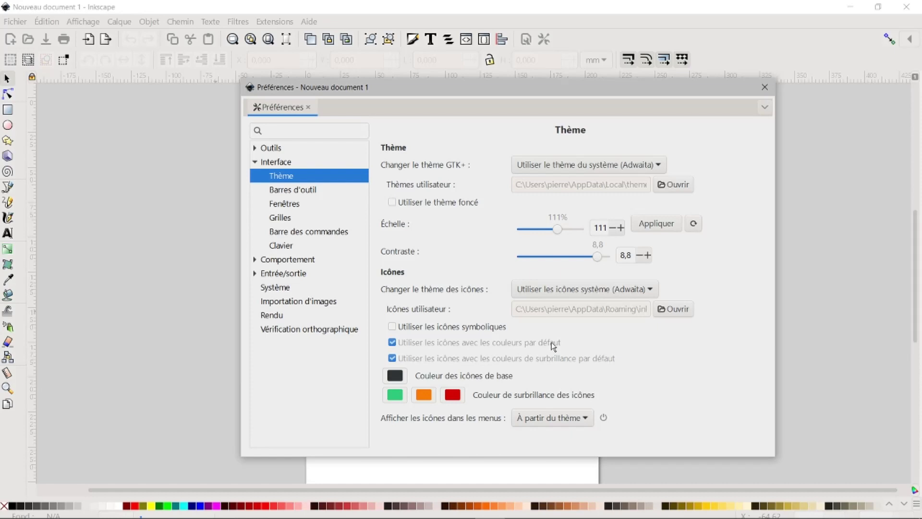
pyautogui.click(393, 327)
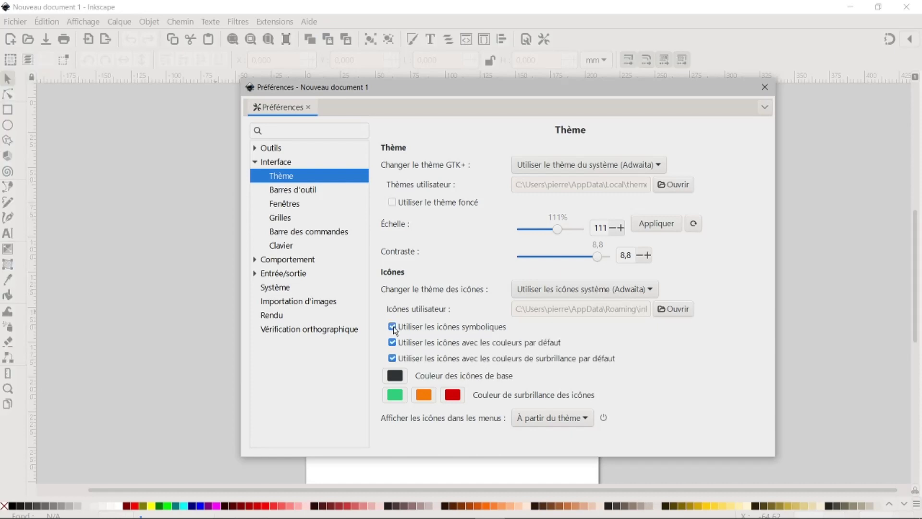
pyautogui.click(393, 342)
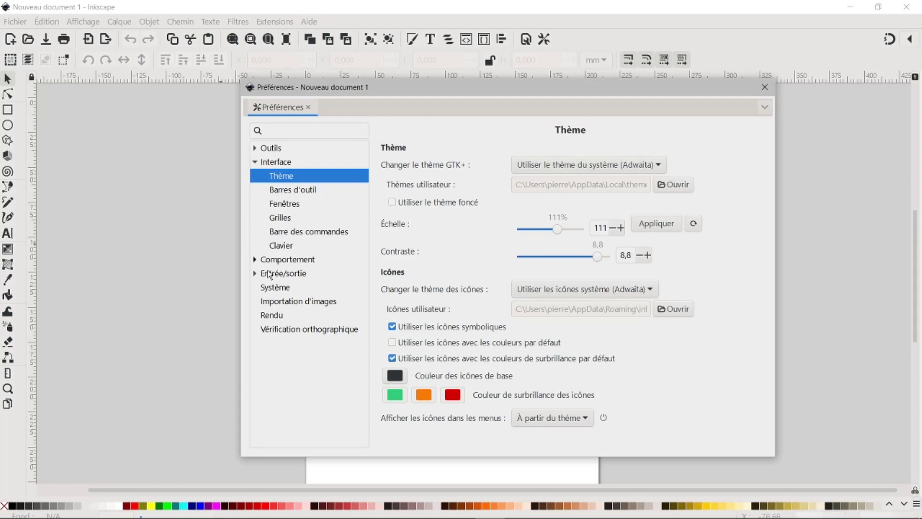
pyautogui.click(395, 377)
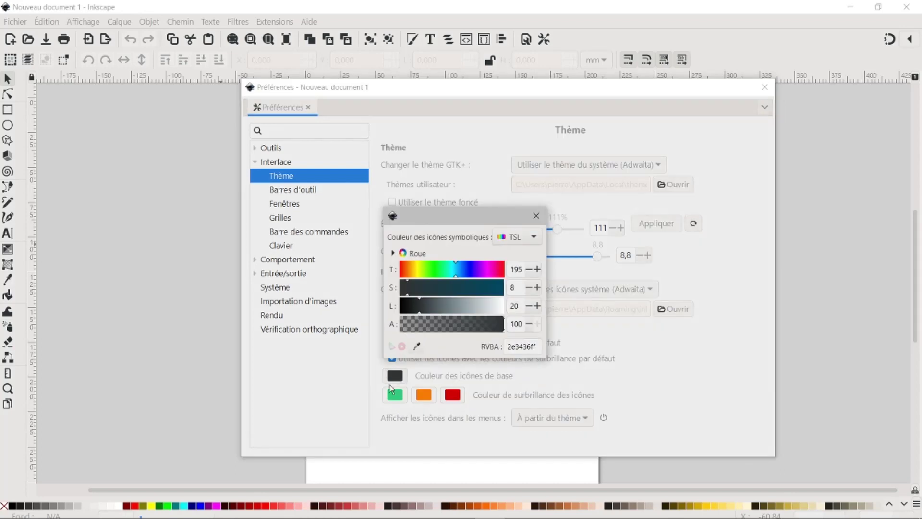
# Try green, blue and pink-red icon colours on the wheel, then restore the default dark-grey icons.
pyautogui.click(406, 254)
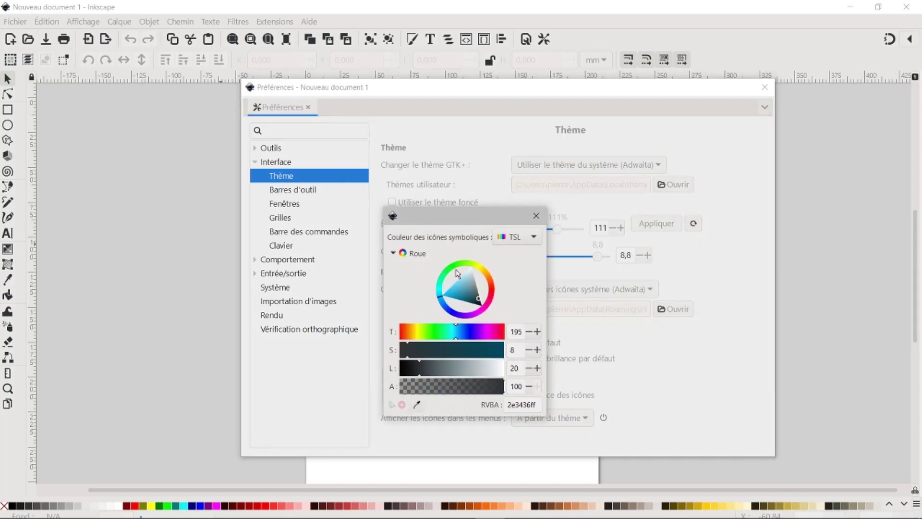
pyautogui.click(436, 331)
pyautogui.click(454, 269)
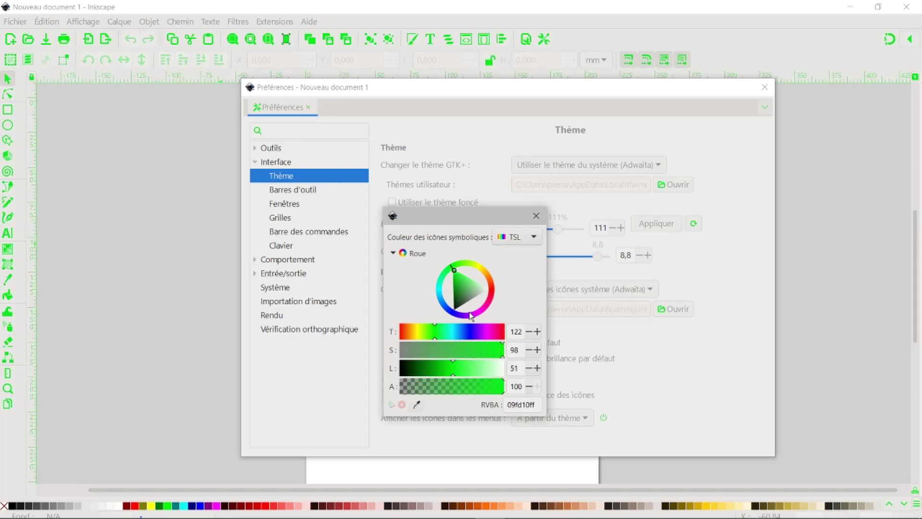
pyautogui.click(452, 313)
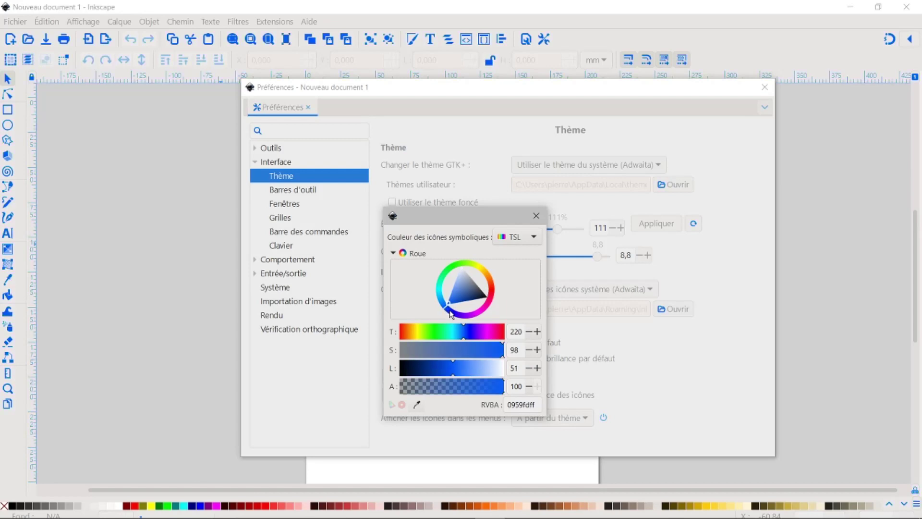
pyautogui.click(492, 301)
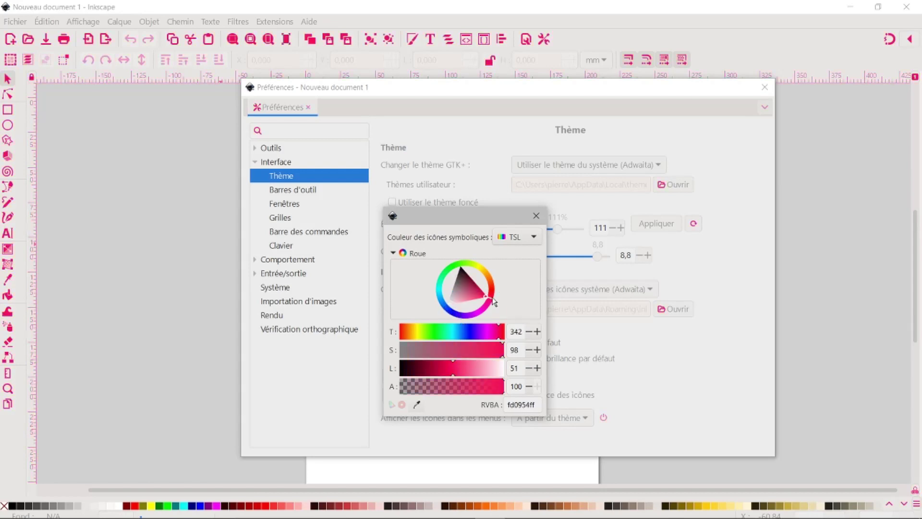
pyautogui.click(536, 216)
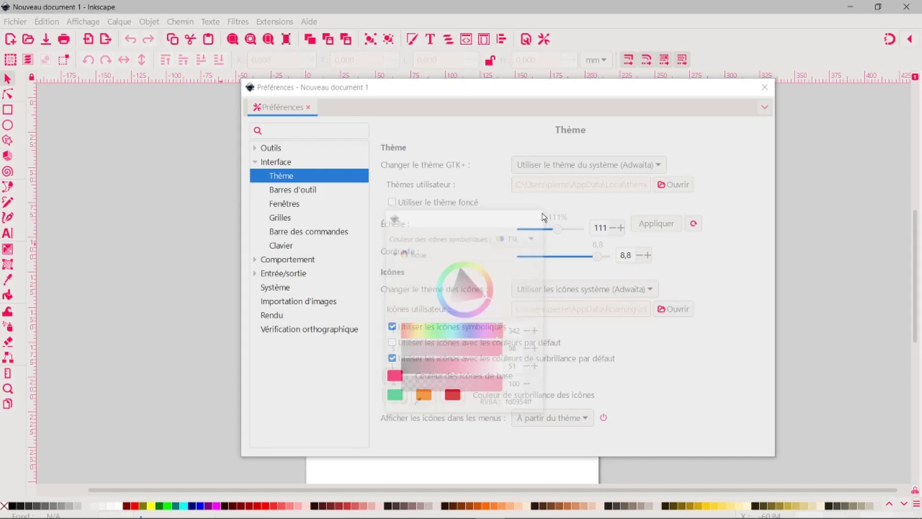
pyautogui.click(396, 343)
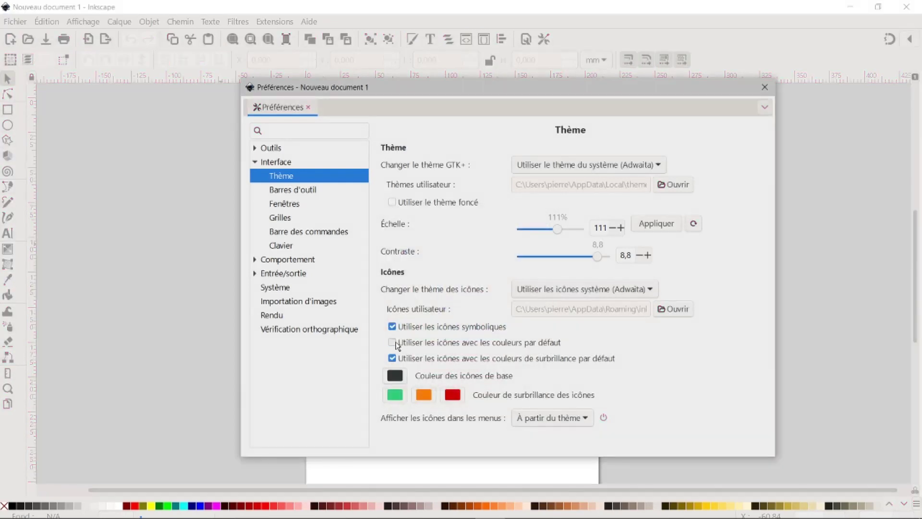
pyautogui.click(392, 326)
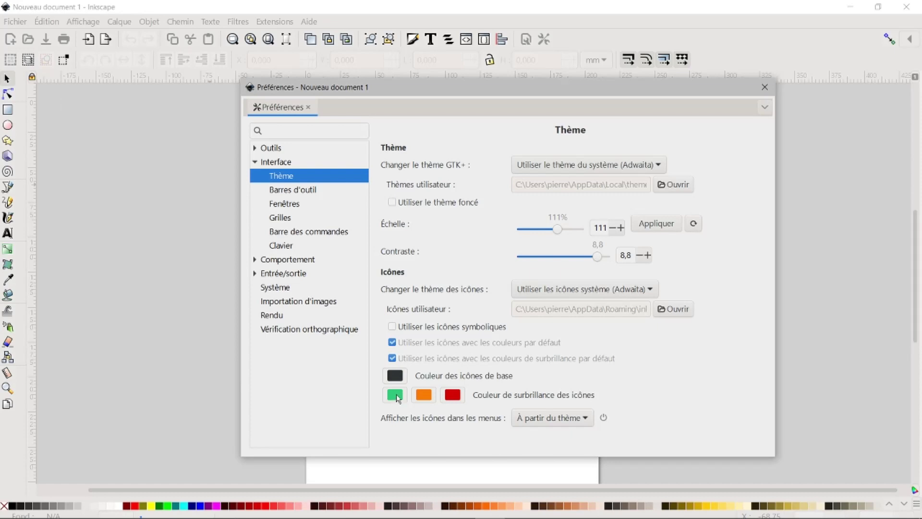
pyautogui.click(392, 327)
pyautogui.click(392, 343)
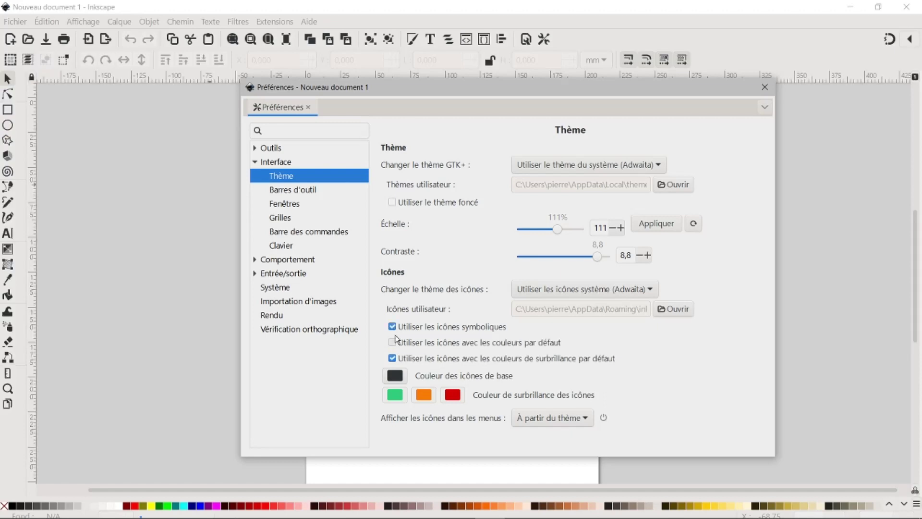
pyautogui.click(393, 327)
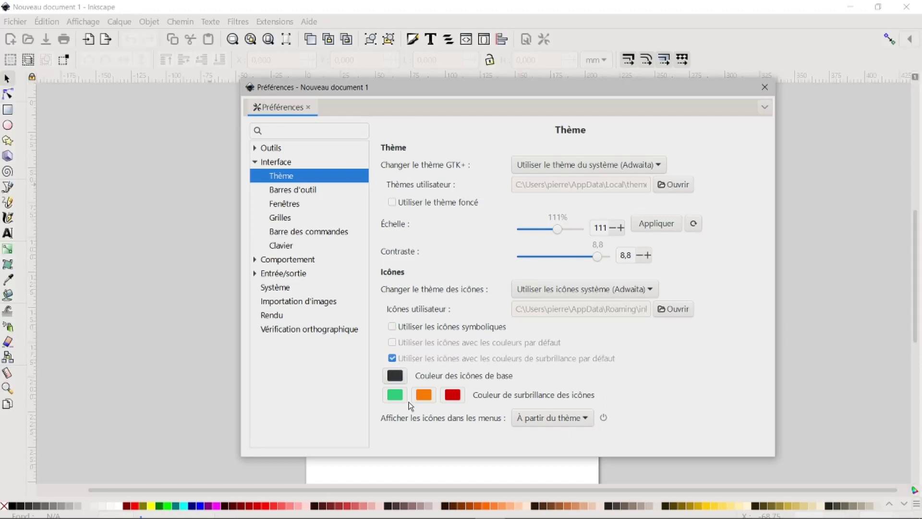
pyautogui.click(392, 327)
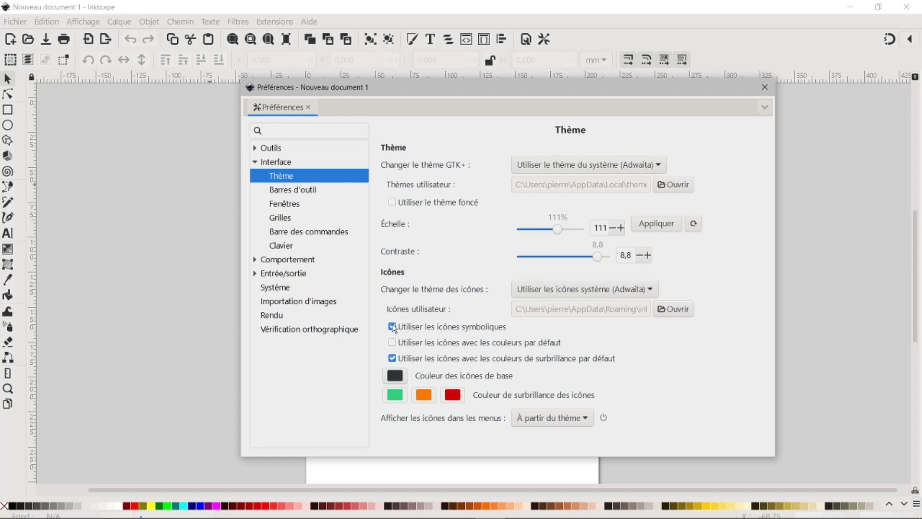
pyautogui.click(392, 327)
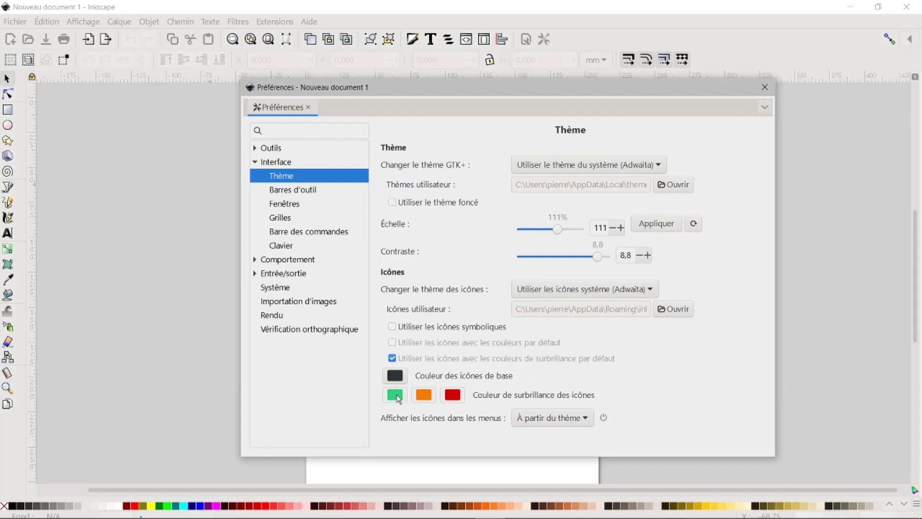
pyautogui.click(392, 327)
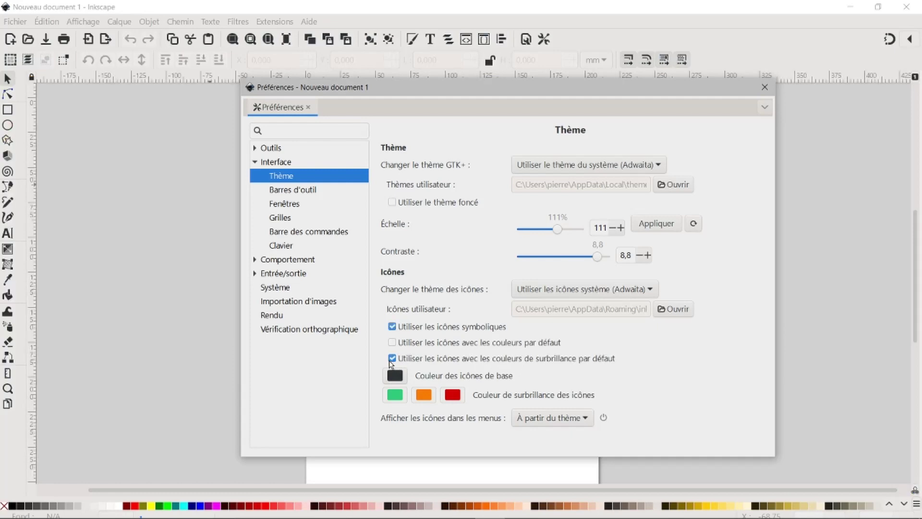
pyautogui.click(391, 358)
pyautogui.click(396, 395)
pyautogui.click(394, 359)
pyautogui.click(393, 327)
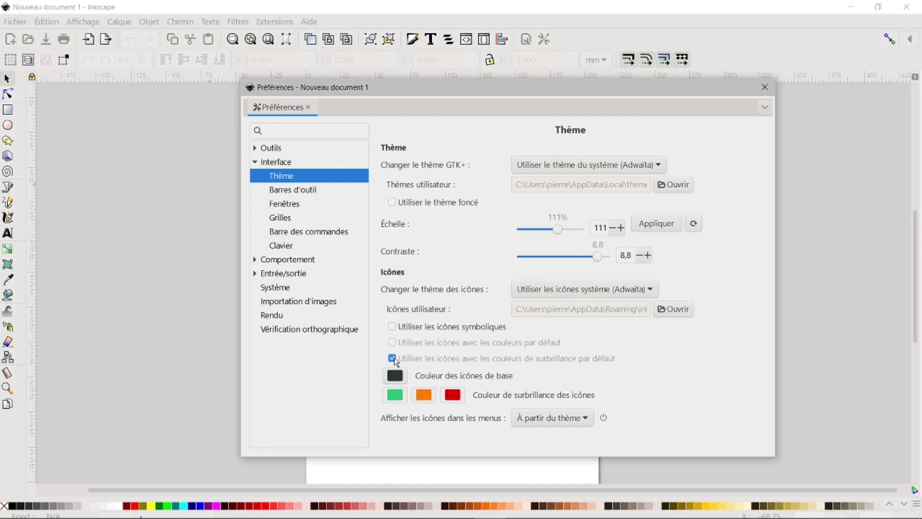
pyautogui.click(393, 328)
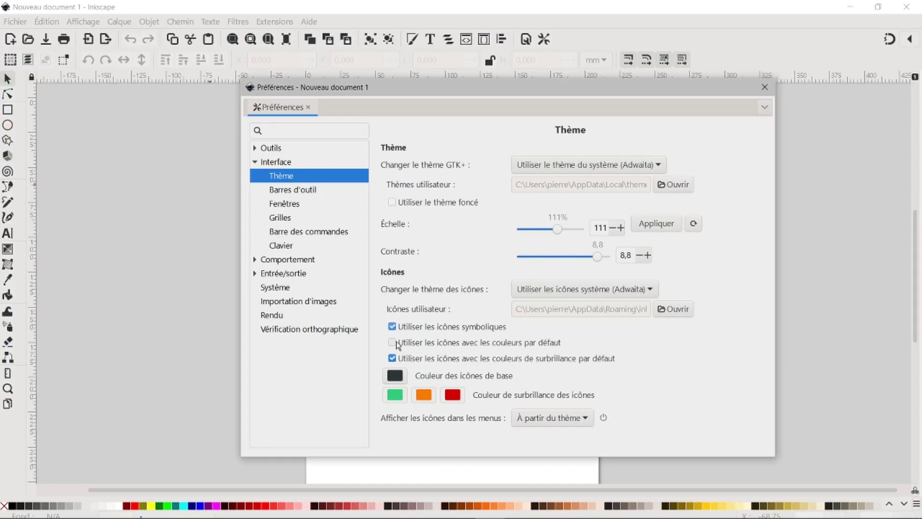
pyautogui.click(394, 359)
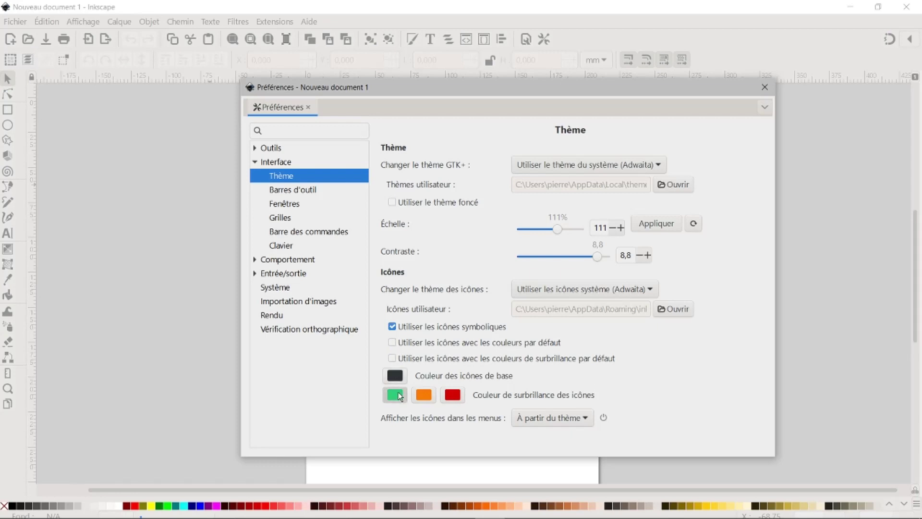
pyautogui.click(398, 359)
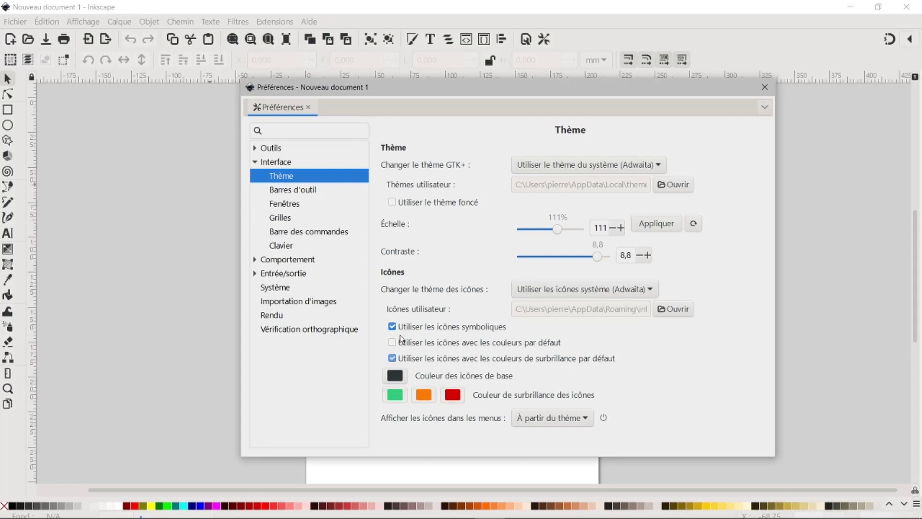
pyautogui.click(393, 327)
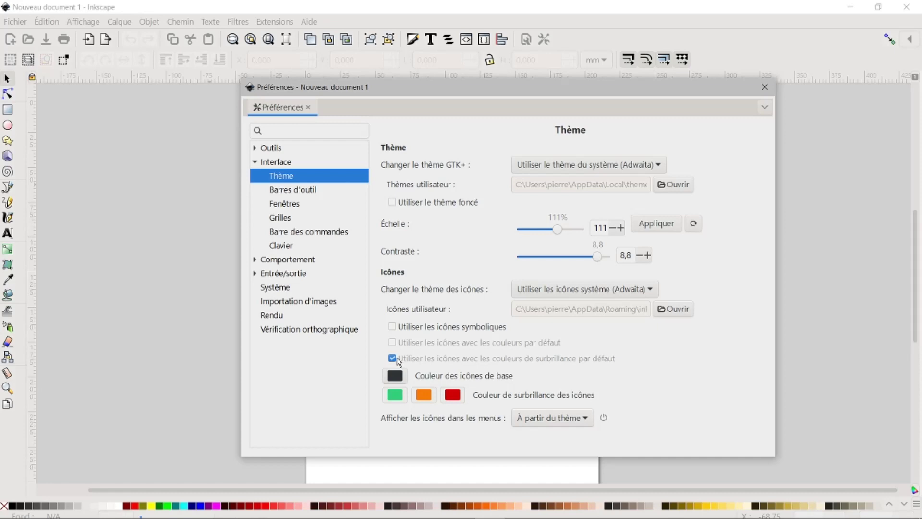
pyautogui.click(392, 328)
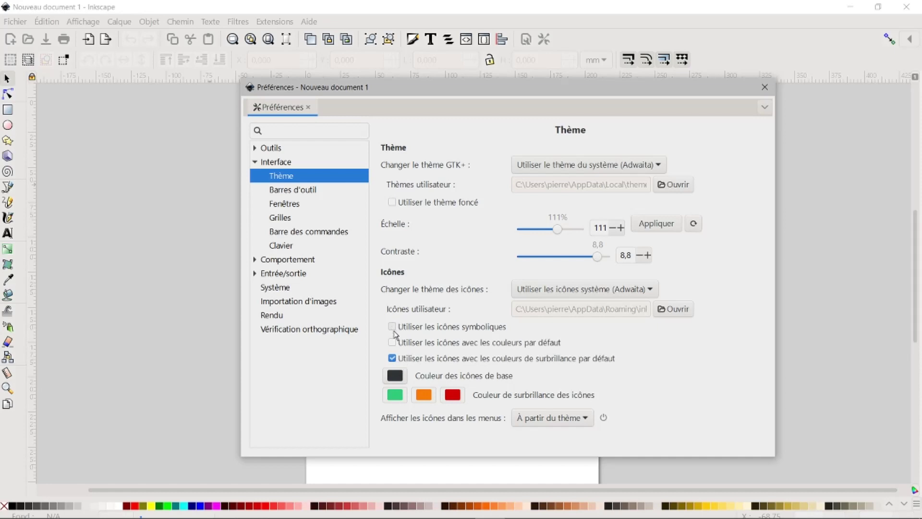
pyautogui.click(391, 342)
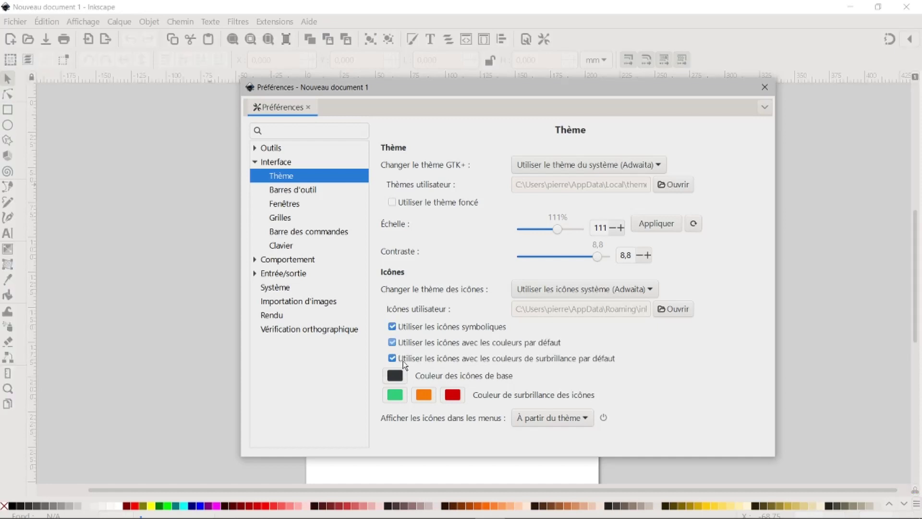
pyautogui.click(397, 342)
pyautogui.click(394, 374)
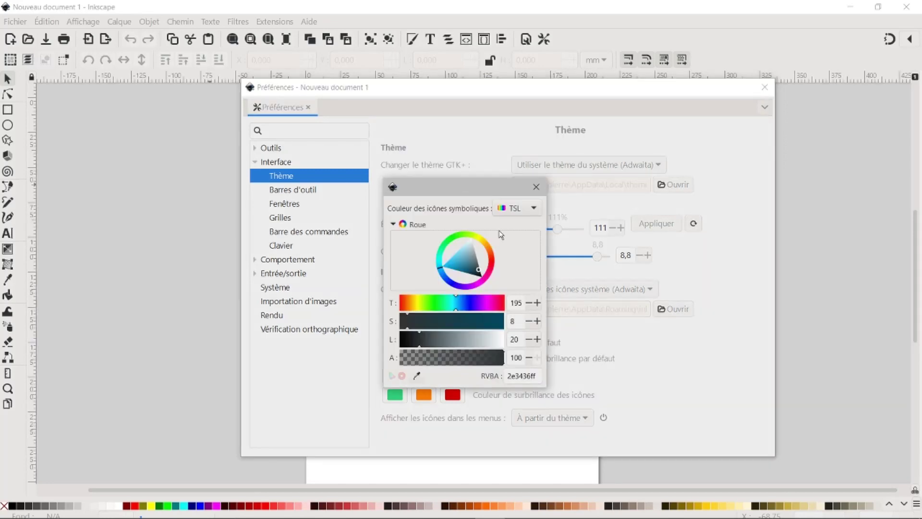
pyautogui.click(536, 186)
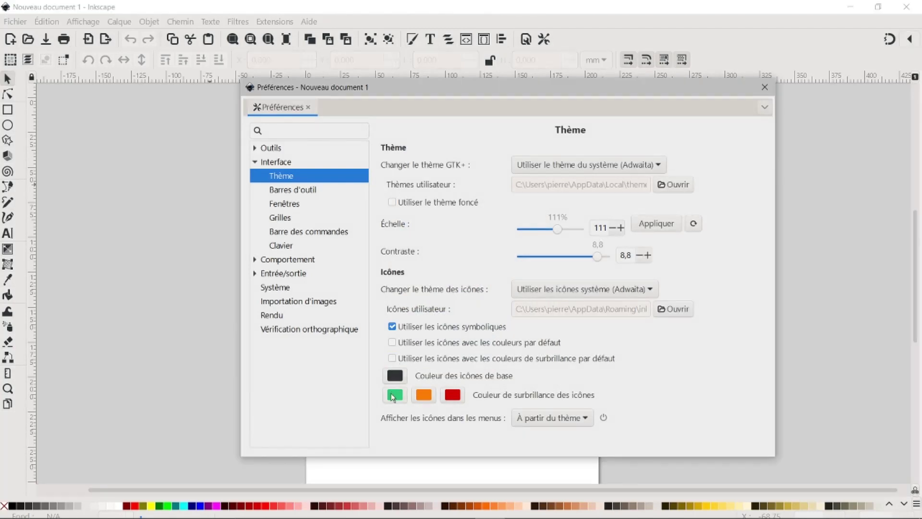
pyautogui.click(397, 329)
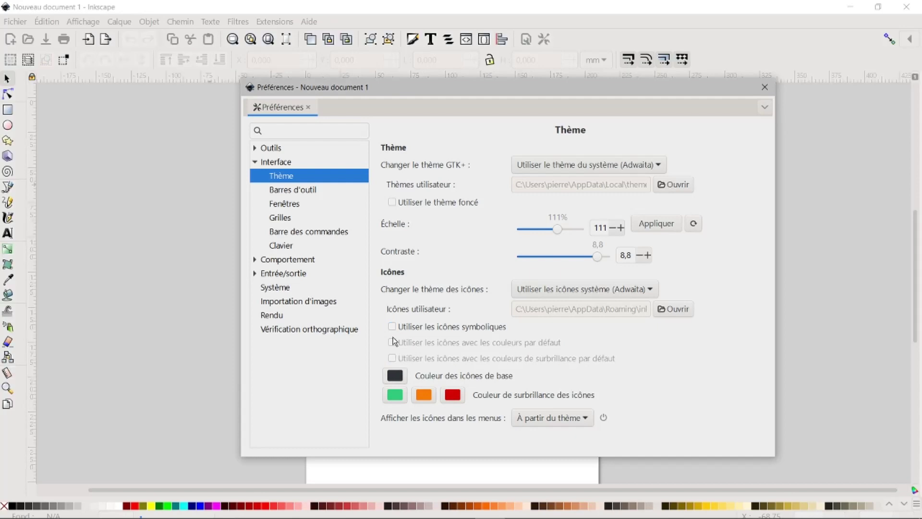
pyautogui.click(392, 326)
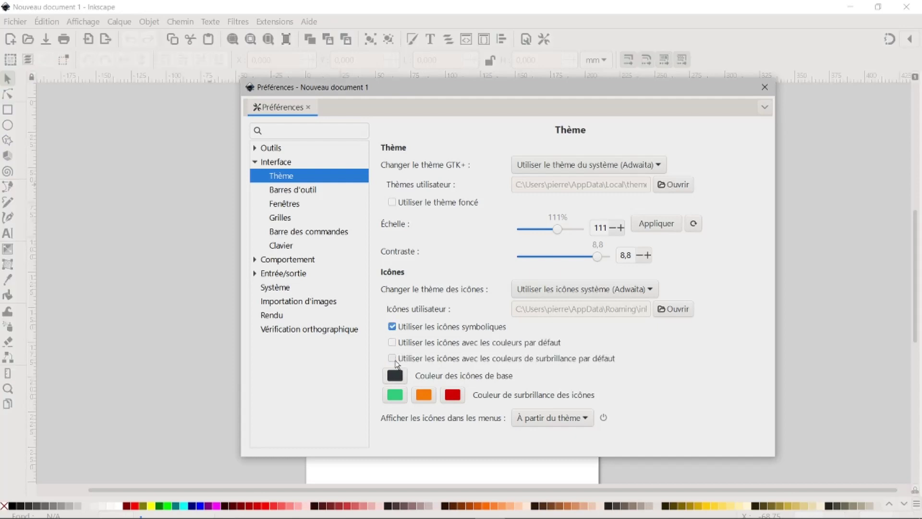
pyautogui.click(393, 360)
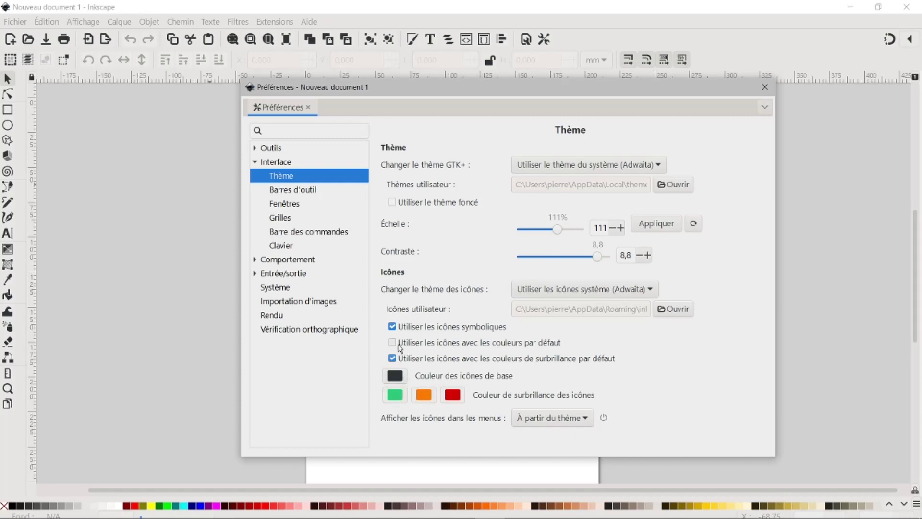
pyautogui.click(394, 342)
pyautogui.click(396, 328)
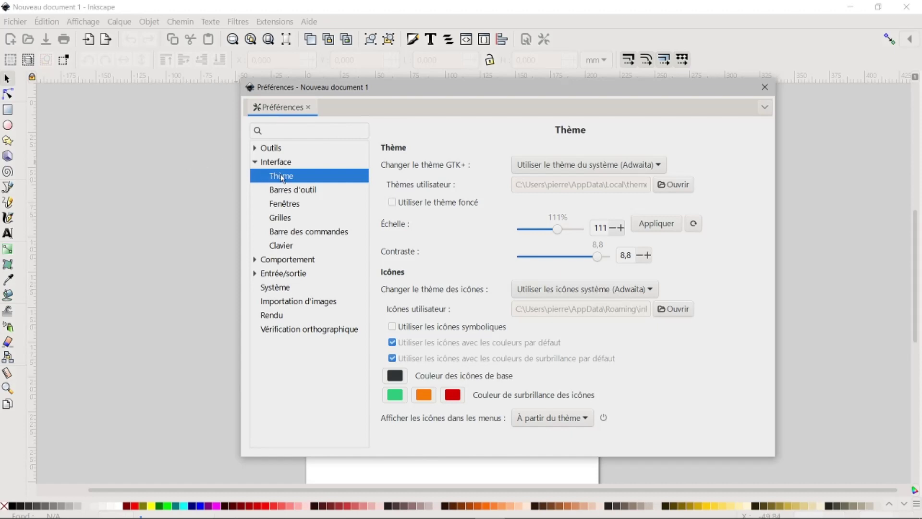
pyautogui.click(287, 191)
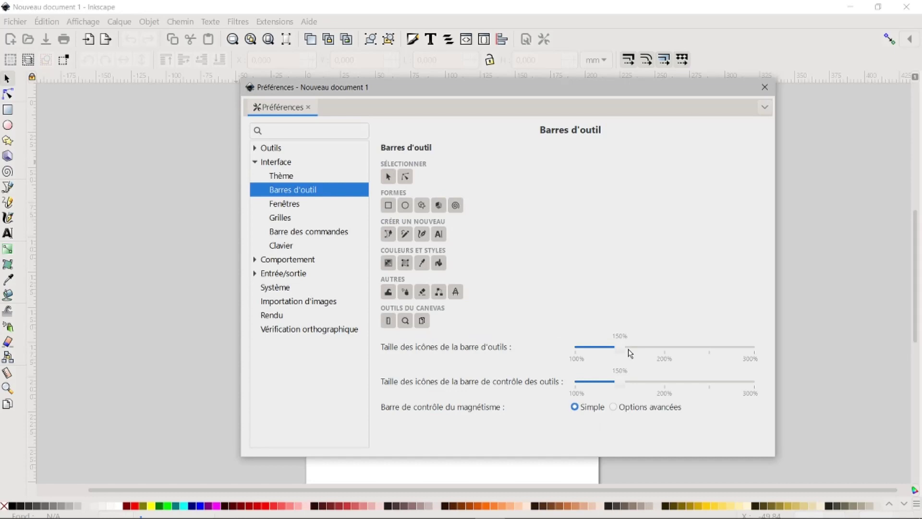
pyautogui.click(281, 176)
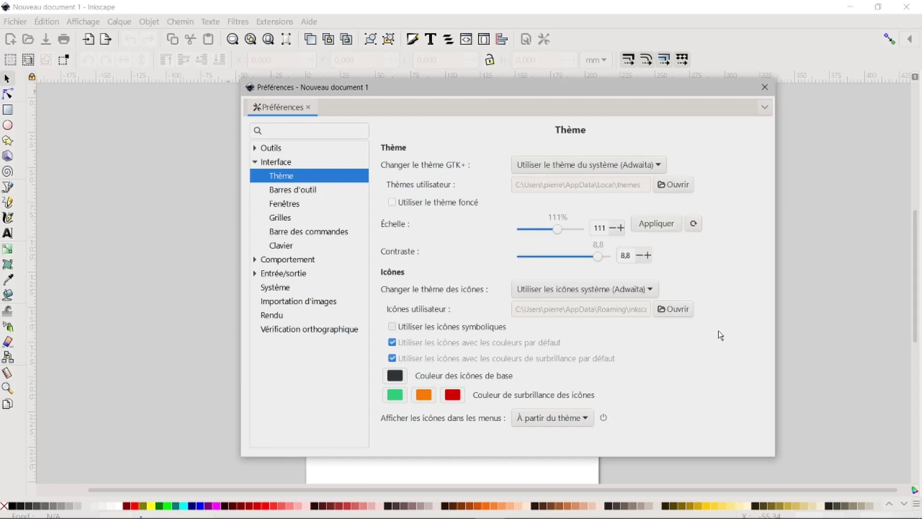
# Check the icon theme list, toggle symbolic icons on and back off, then close Preferences.
pyautogui.click(651, 289)
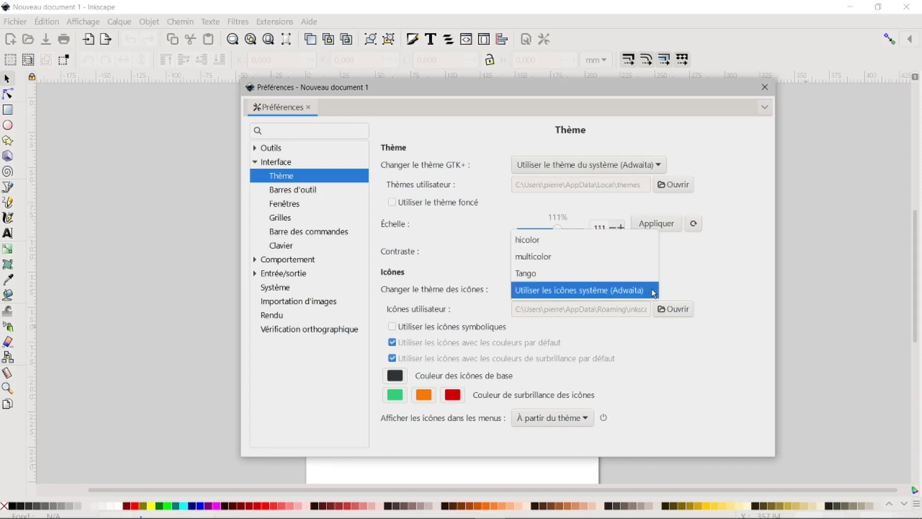
pyautogui.click(742, 265)
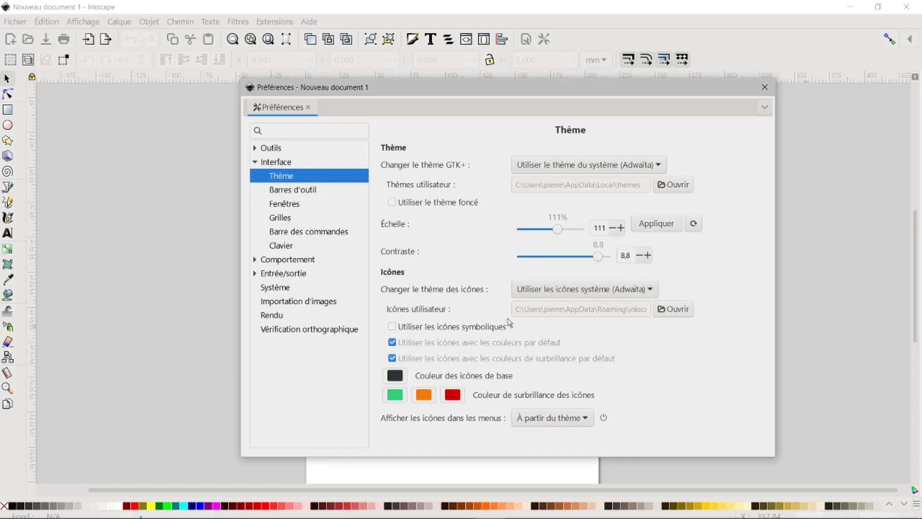
pyautogui.click(393, 327)
pyautogui.click(394, 328)
pyautogui.click(393, 327)
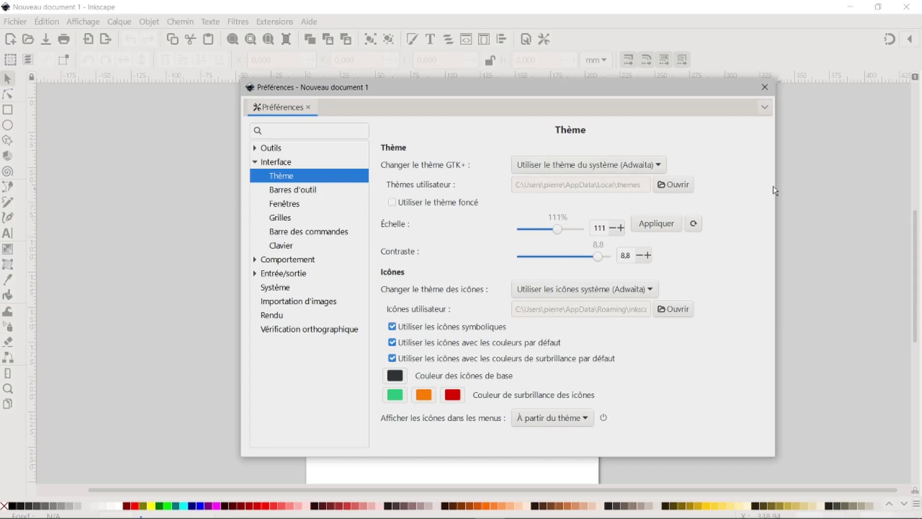
pyautogui.click(392, 328)
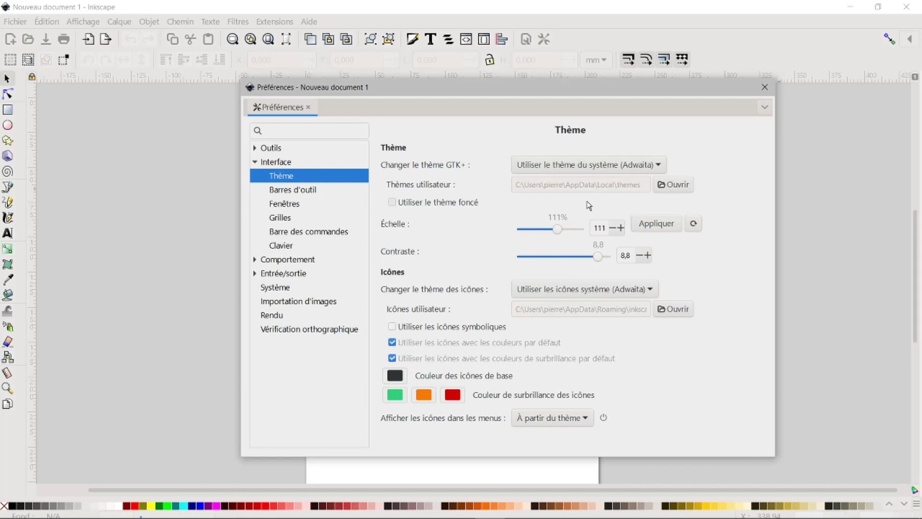
pyautogui.click(764, 87)
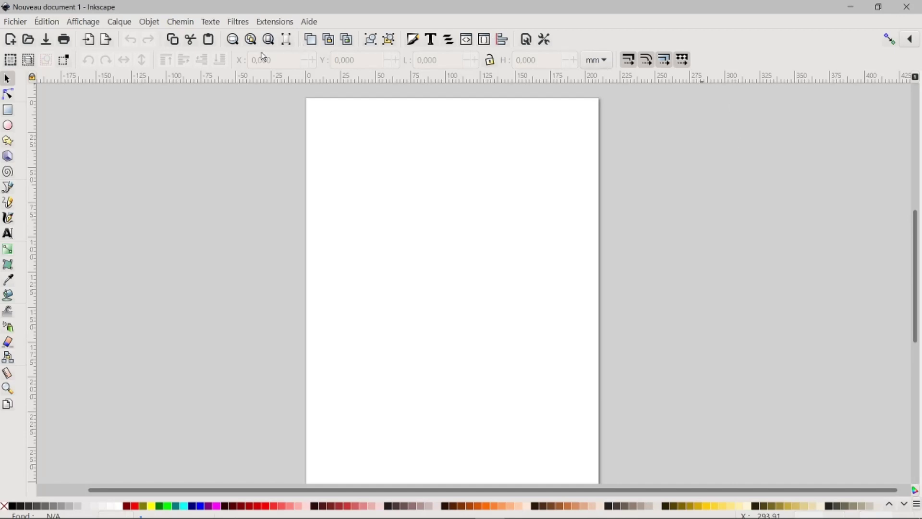
# Draw a black circle 111.375 mm across near the page centre and return to the selector.
pyautogui.click(8, 125)
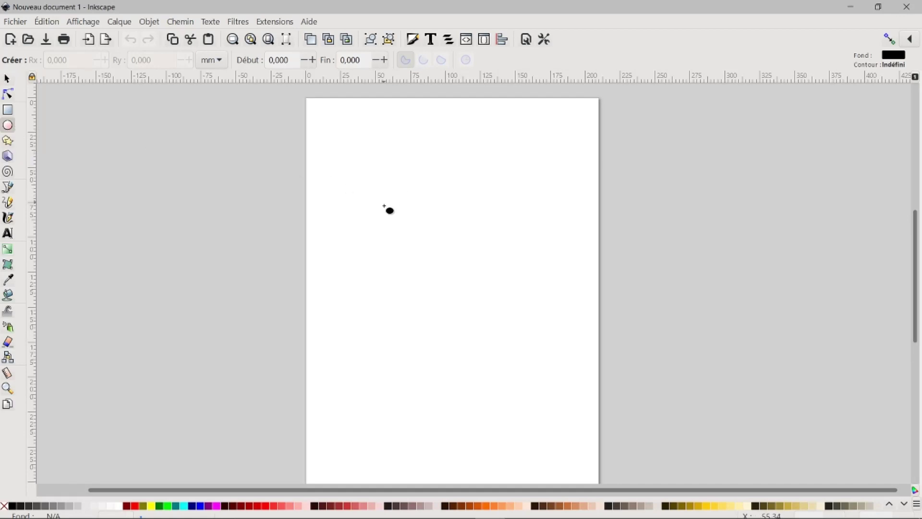
pyautogui.moveTo(389, 201)
pyautogui.mouseDown()
pyautogui.moveTo(462, 270)
pyautogui.moveTo(532, 369)
pyautogui.moveTo(504, 329)
pyautogui.moveTo(525, 354)
pyautogui.moveTo(476, 313)
pyautogui.moveTo(500, 318)
pyautogui.moveTo(474, 329)
pyautogui.moveTo(478, 341)
pyautogui.moveTo(500, 330)
pyautogui.moveTo(546, 382)
pyautogui.mouseUp()
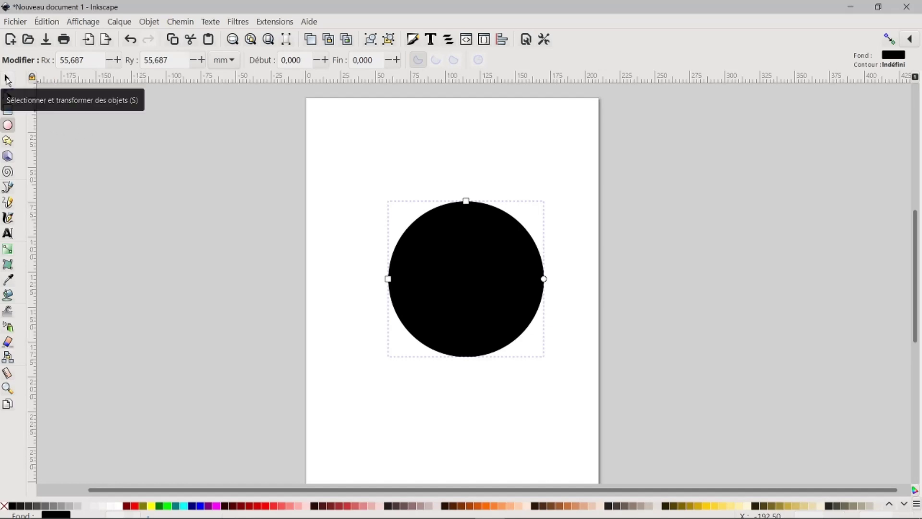
pyautogui.click(7, 81)
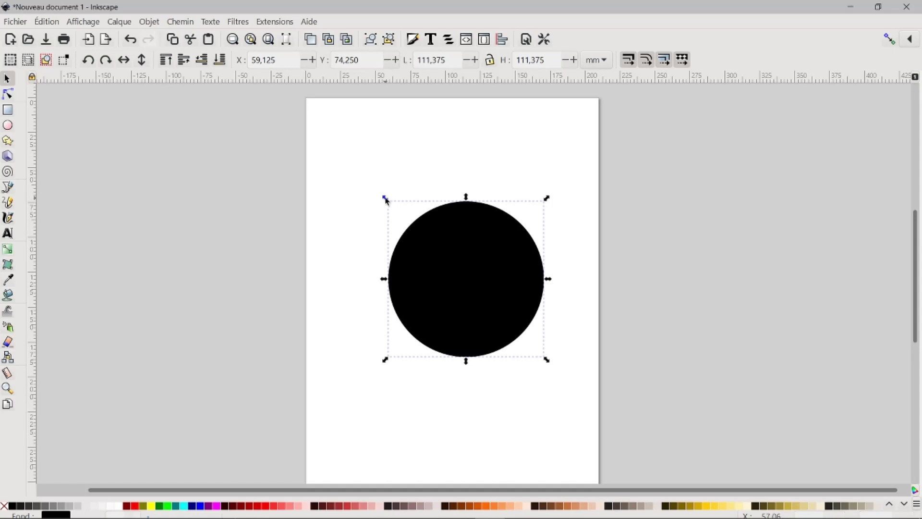
# Scale the circle up to 197.656 mm across and nudge it down to Y 29.906.
pyautogui.moveTo(386, 199); pyautogui.dragTo(310, 123)
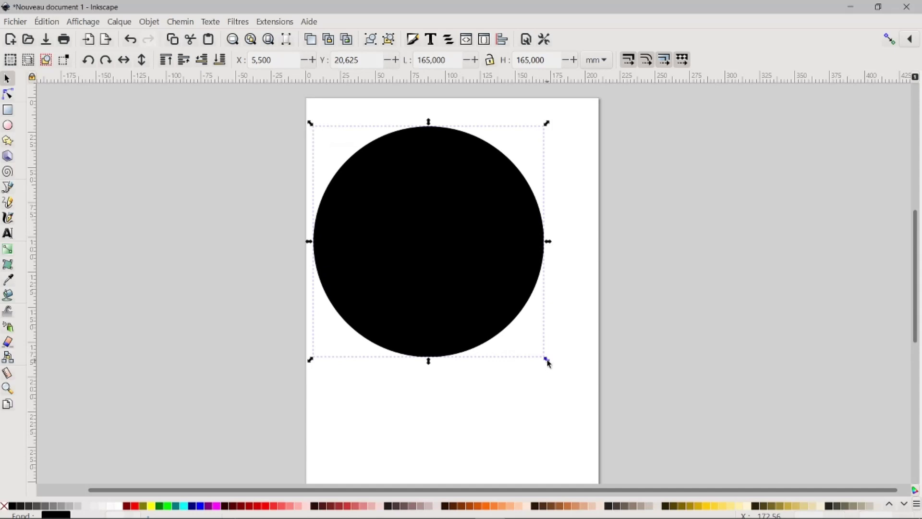
pyautogui.moveTo(548, 362); pyautogui.dragTo(590, 407)
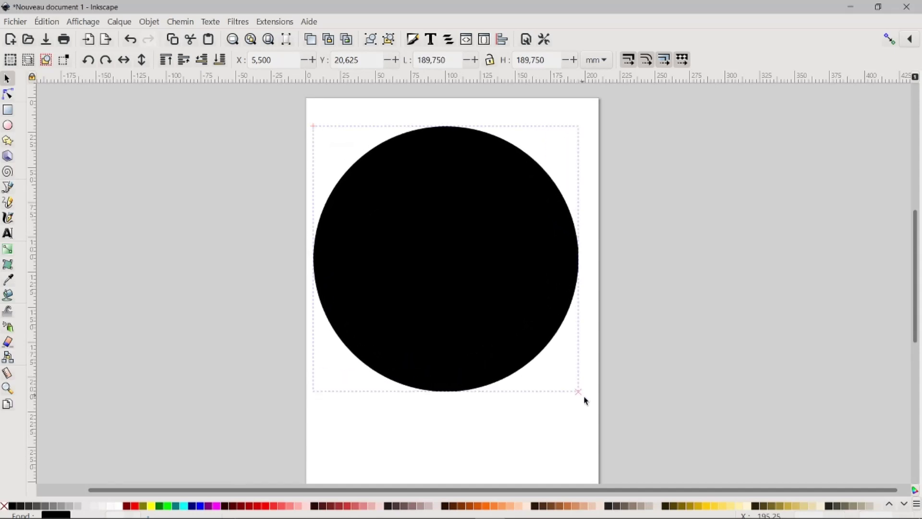
pyautogui.moveTo(591, 407); pyautogui.dragTo(592, 406)
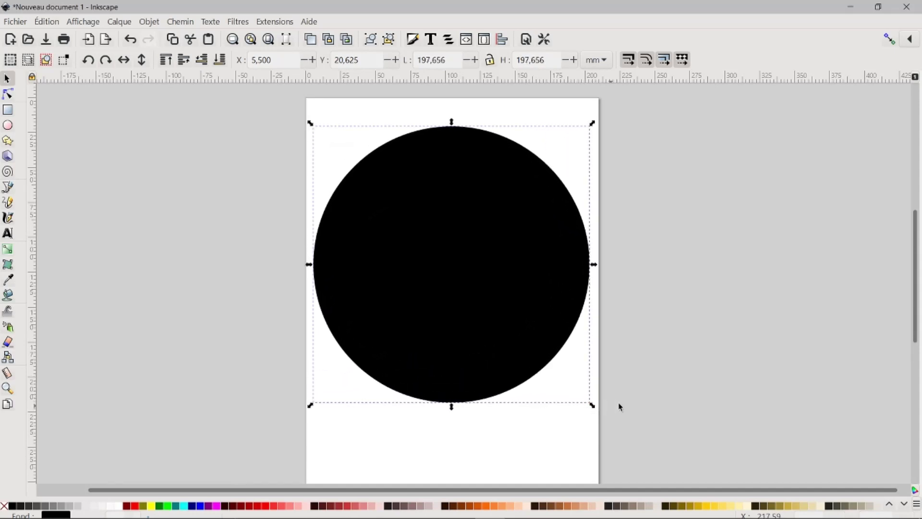
pyautogui.moveTo(449, 244); pyautogui.dragTo(449, 256)
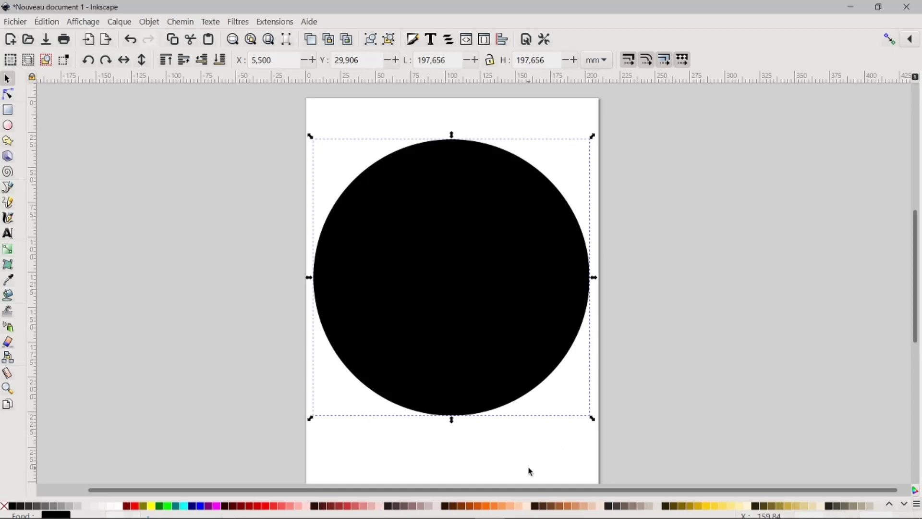
# Fill the circle with red, then cyan, settling on blue from the palette.
pyautogui.click(135, 506)
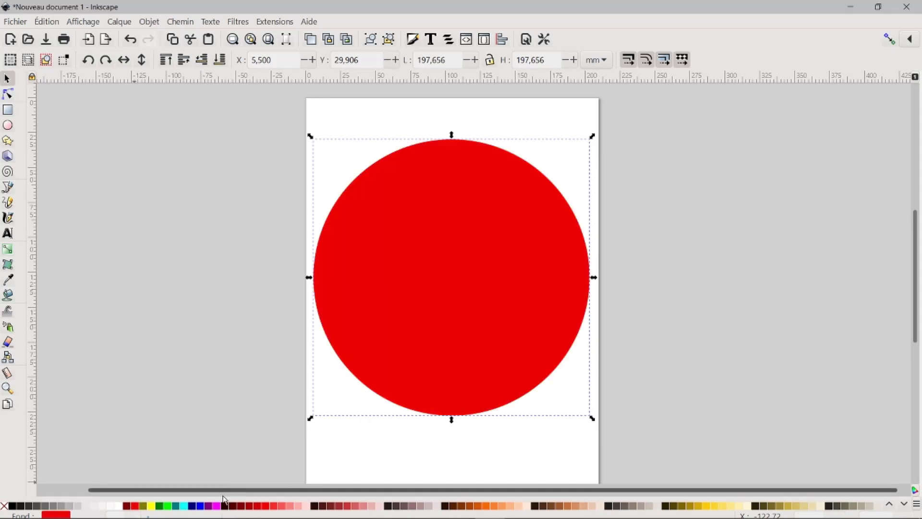
pyautogui.click(186, 507)
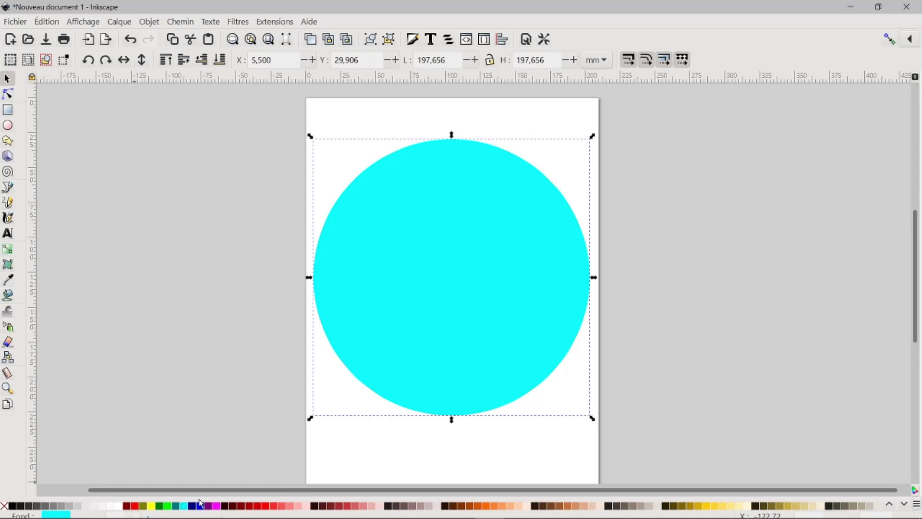
pyautogui.click(201, 507)
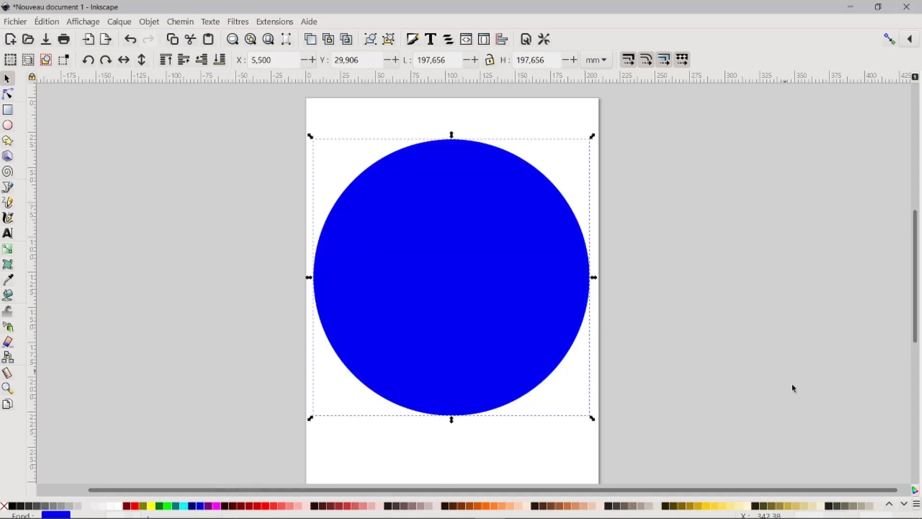
# Browse forward and back through the swatch rows, then open the palette list.
pyautogui.click(905, 505)
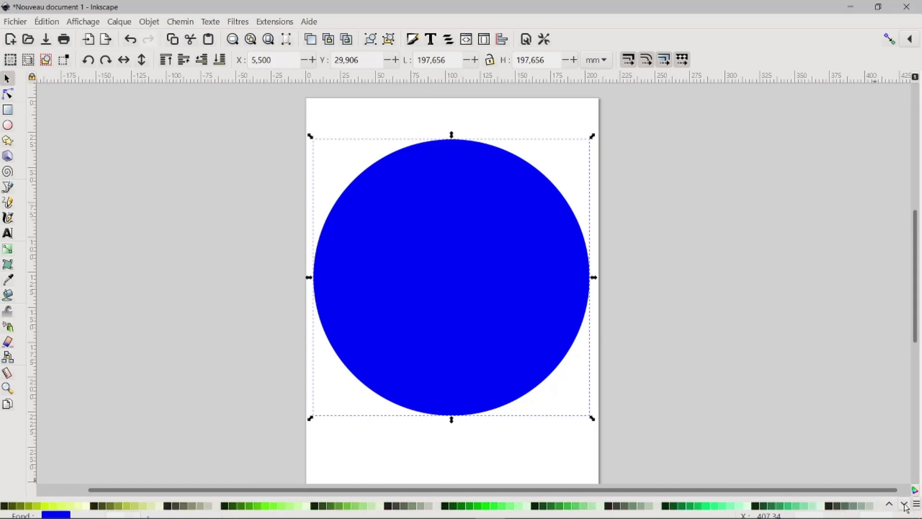
pyautogui.click(905, 505)
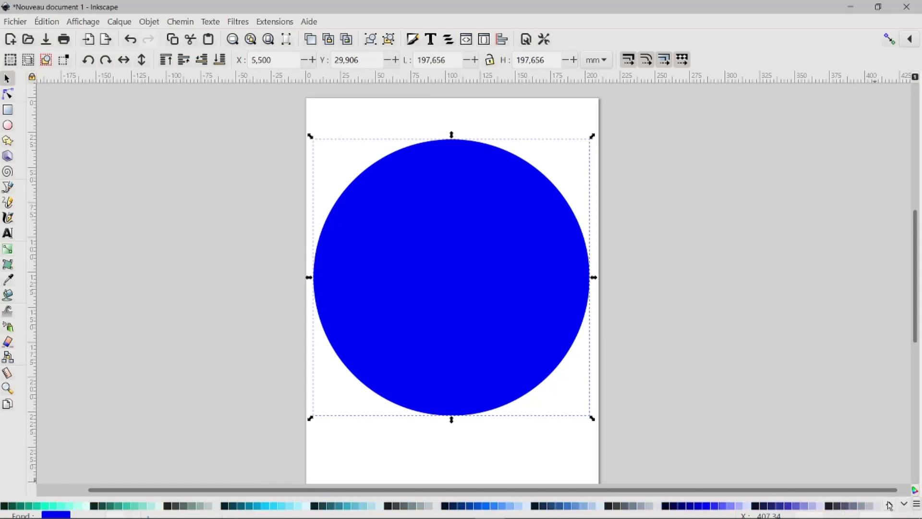
pyautogui.click(889, 504)
pyautogui.click(890, 505)
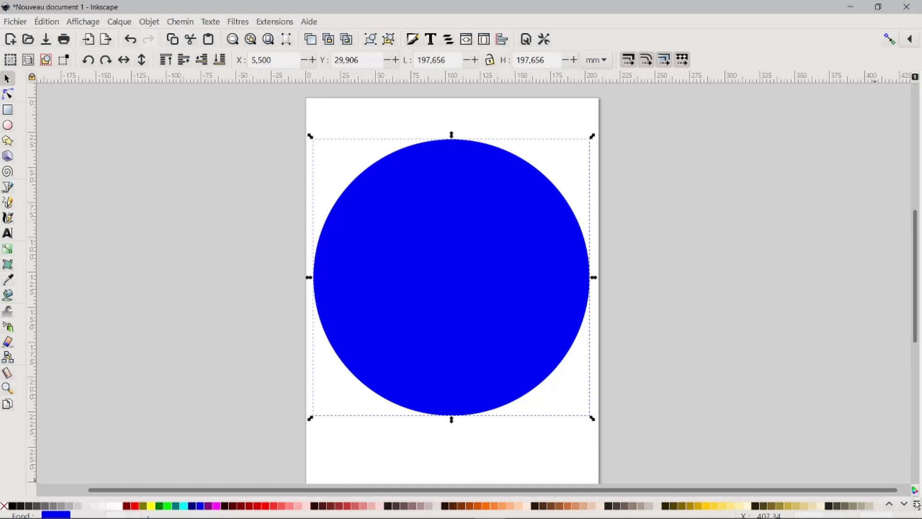
pyautogui.click(917, 505)
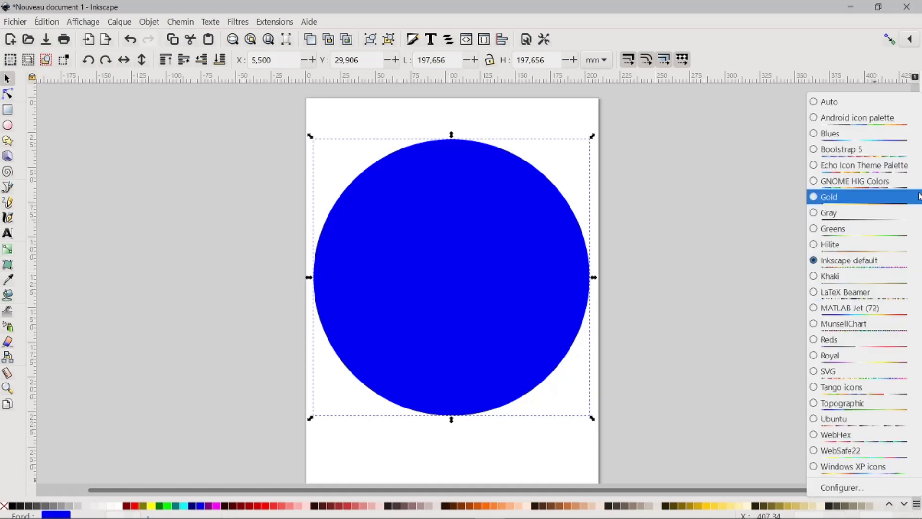
# Switch the swatch palette to Gold, then back to Inkscape default, and open its display settings.
pyautogui.click(855, 197)
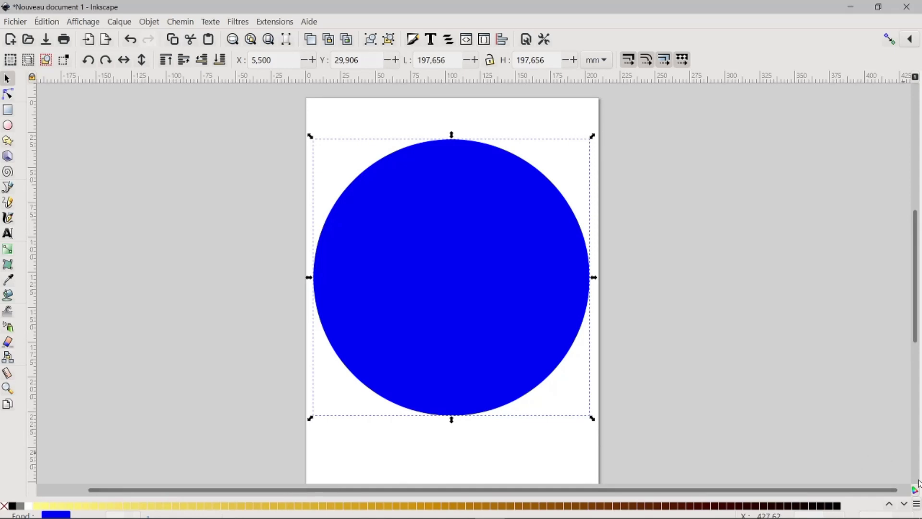
pyautogui.click(917, 504)
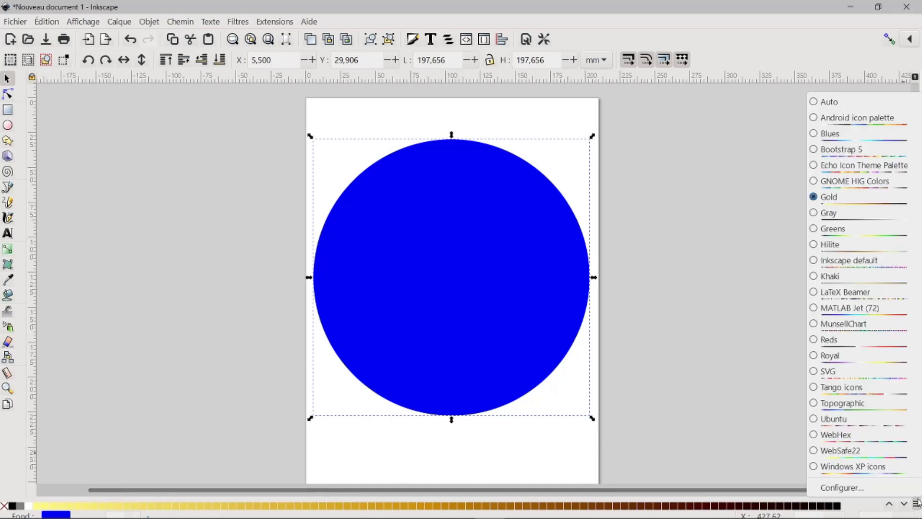
pyautogui.click(882, 260)
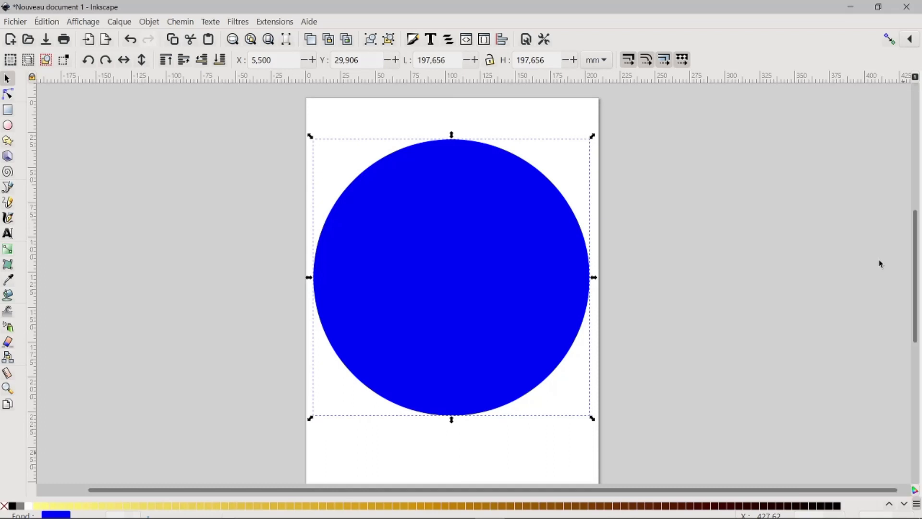
pyautogui.click(916, 504)
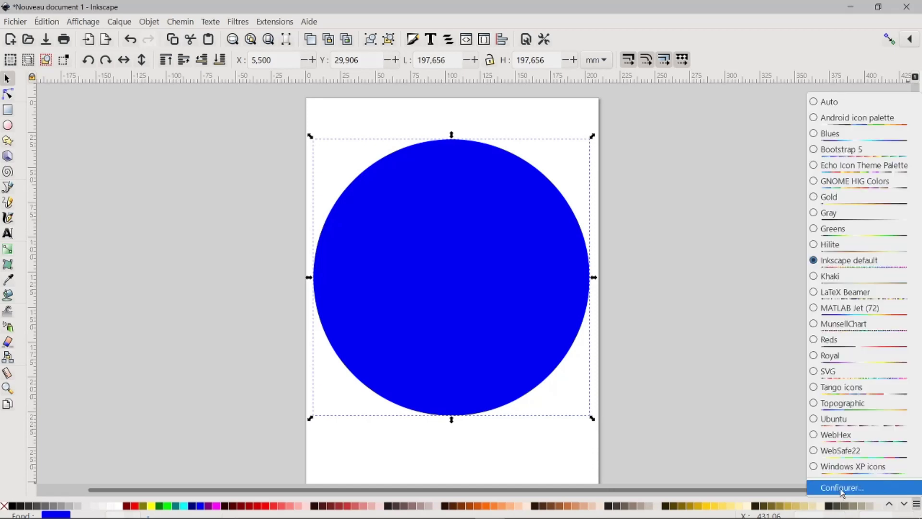
pyautogui.click(841, 488)
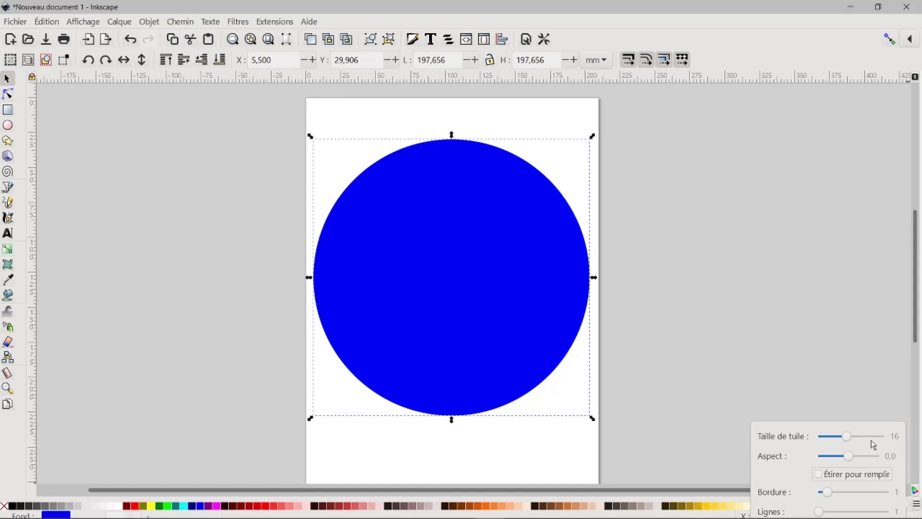
# Set swatches to tile size 19, aspect 0.1, stretch to fill, border 2 and a single row.
pyautogui.moveTo(851, 440)
pyautogui.mouseDown()
pyautogui.moveTo(859, 446)
pyautogui.moveTo(853, 438)
pyautogui.mouseUp()
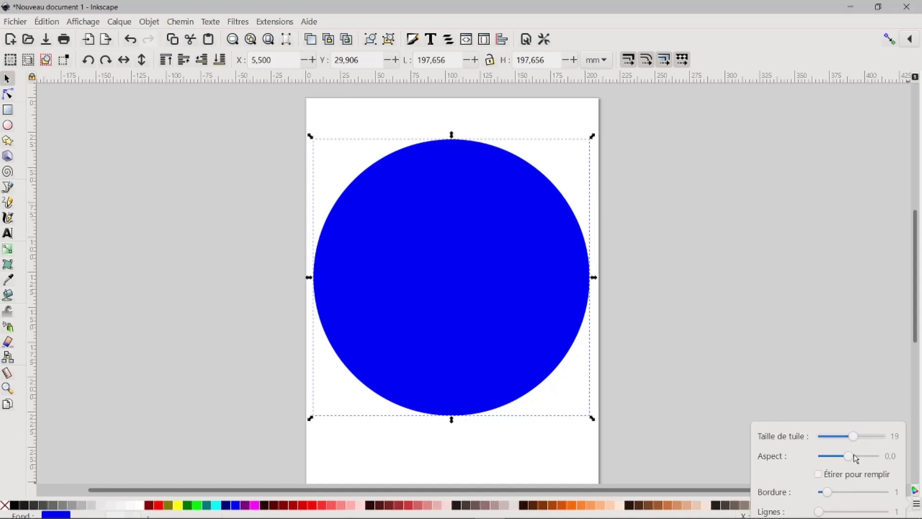
pyautogui.moveTo(849, 457); pyautogui.dragTo(865, 464)
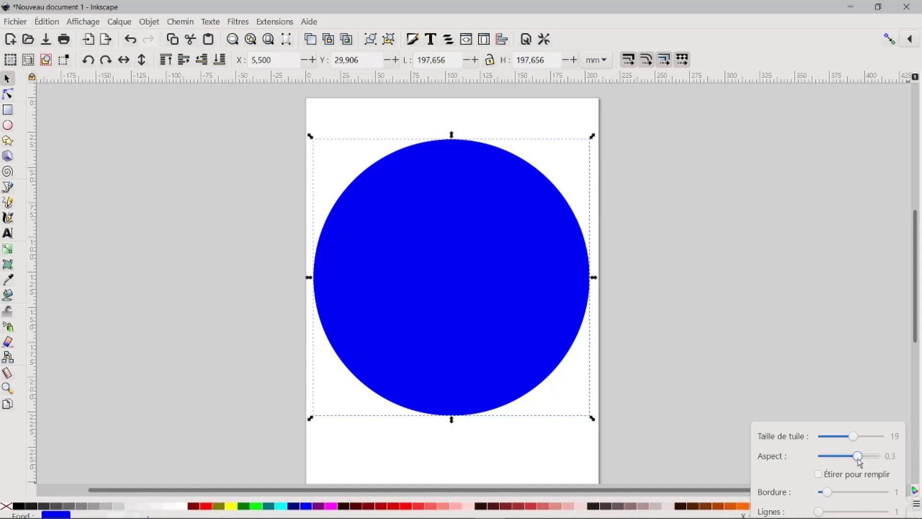
pyautogui.moveTo(867, 466); pyautogui.dragTo(854, 462)
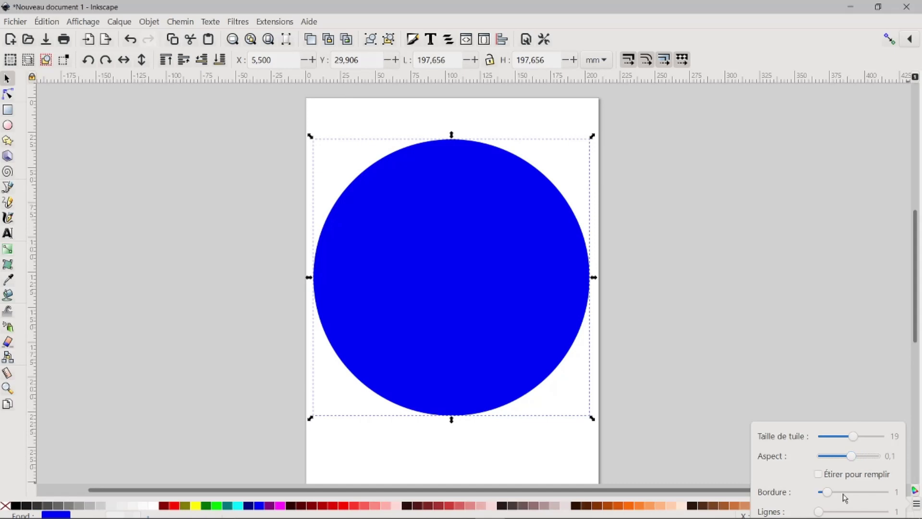
pyautogui.click(821, 475)
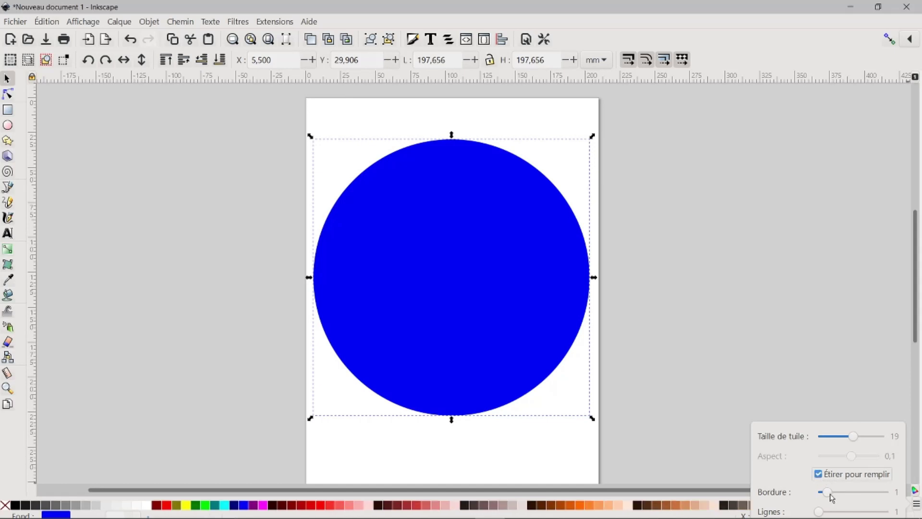
pyautogui.moveTo(827, 492)
pyautogui.mouseDown()
pyautogui.moveTo(859, 496)
pyautogui.moveTo(853, 512)
pyautogui.mouseUp()
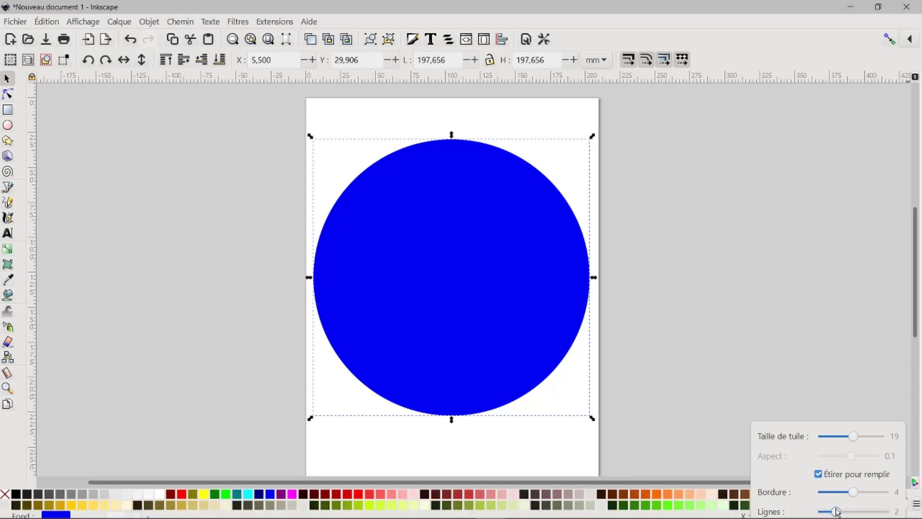
pyautogui.moveTo(851, 513)
pyautogui.mouseDown()
pyautogui.moveTo(823, 511)
pyautogui.moveTo(836, 492)
pyautogui.mouseUp()
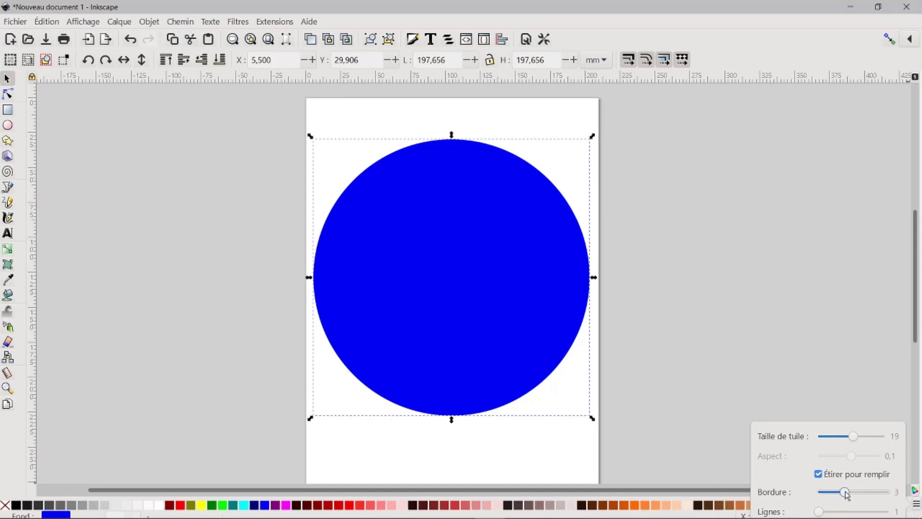
pyautogui.click(867, 357)
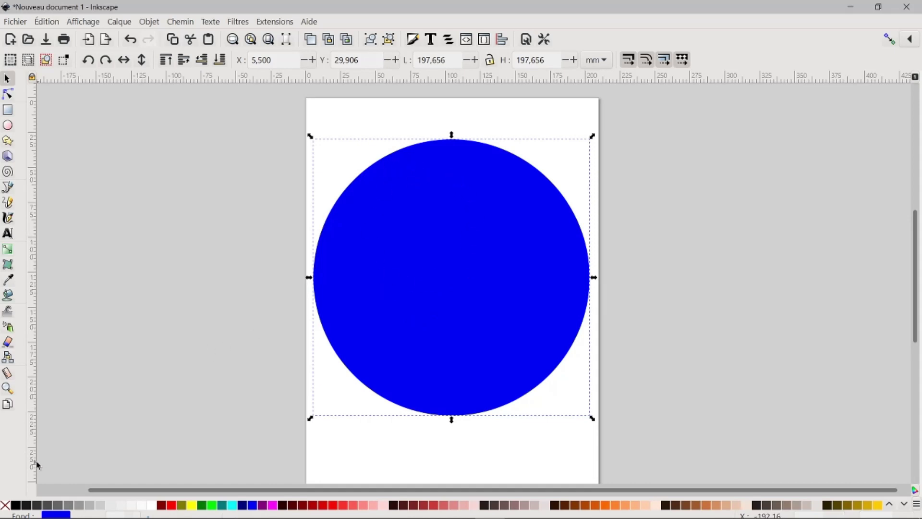
# Try No paint and flat fill in Fill and Stroke, then remove the circle's fill via the palette's X swatch.
pyautogui.click(60, 515)
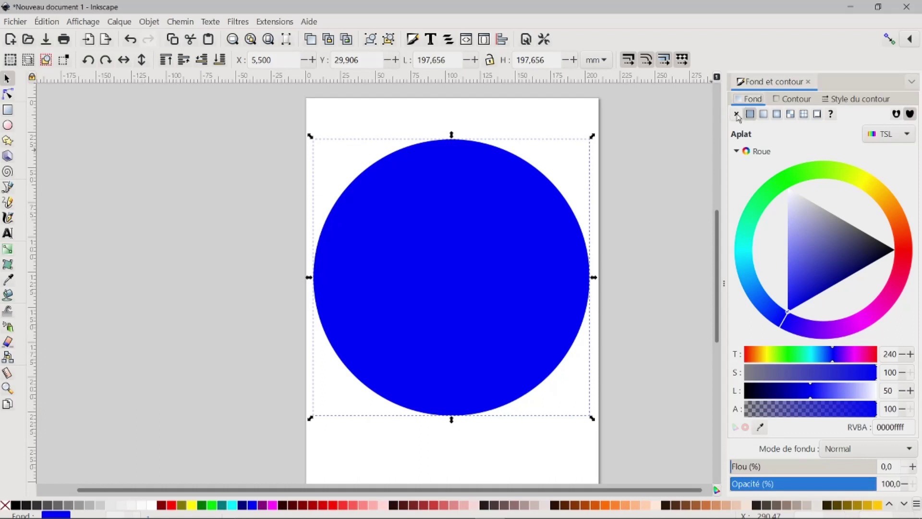
pyautogui.click(737, 114)
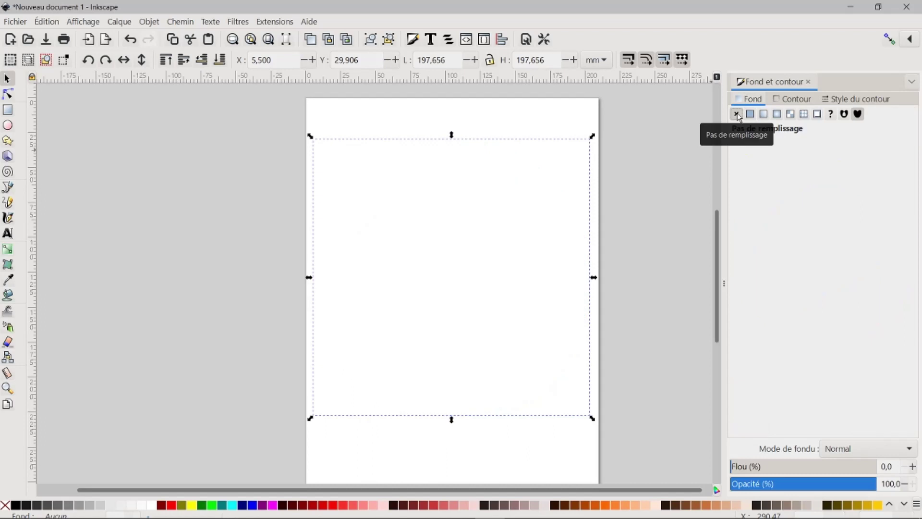
pyautogui.click(750, 114)
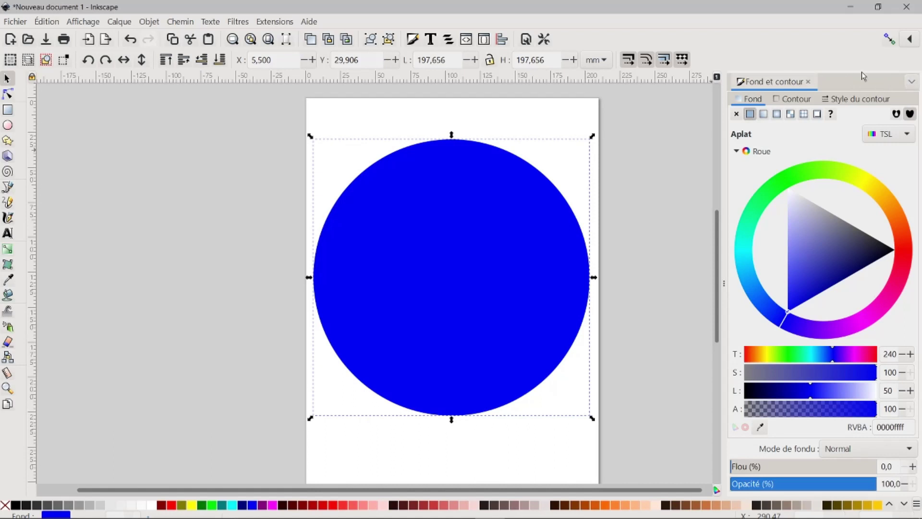
pyautogui.click(809, 82)
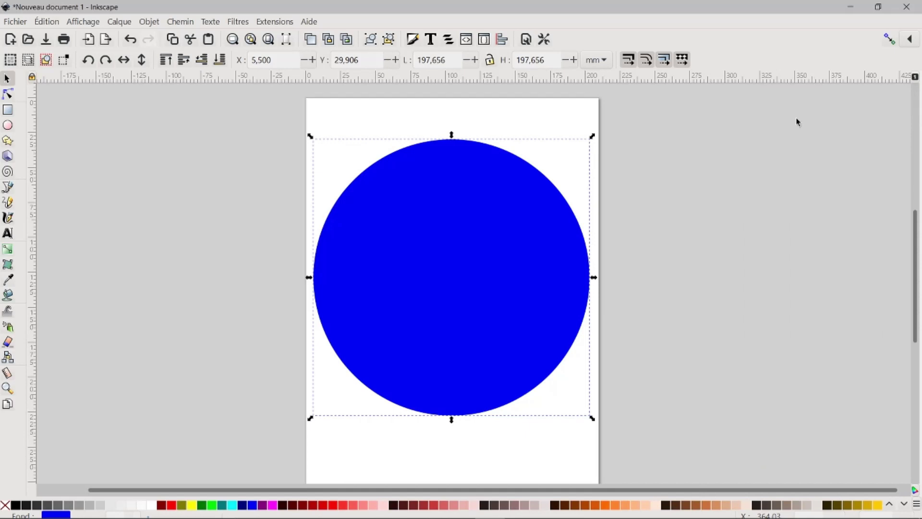
pyautogui.click(5, 506)
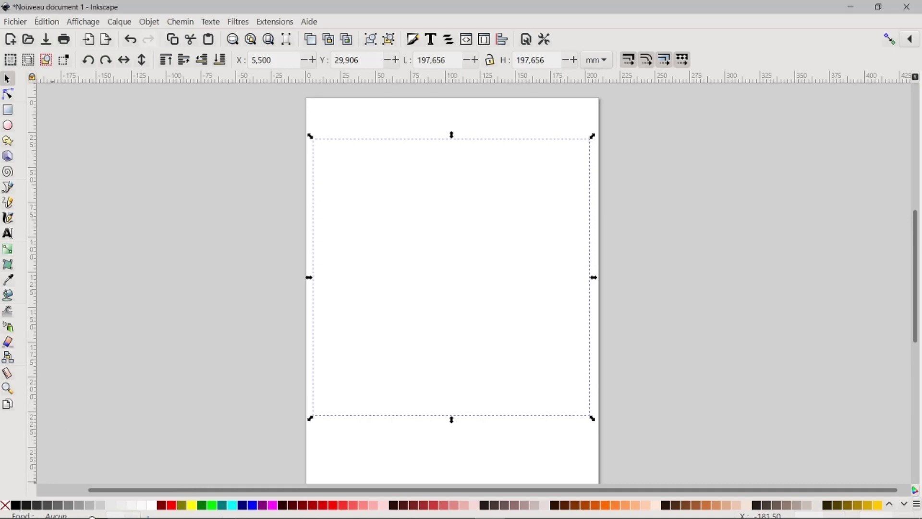
# Fill the circle black again, switch to the Ellipse tool (E) and bring up Fill and Stroke.
pyautogui.click(16, 505)
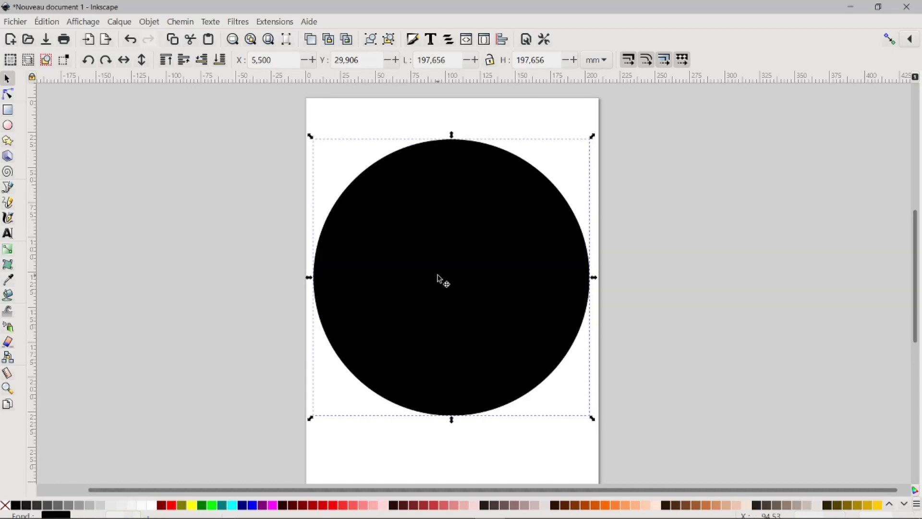
pyautogui.press('e')
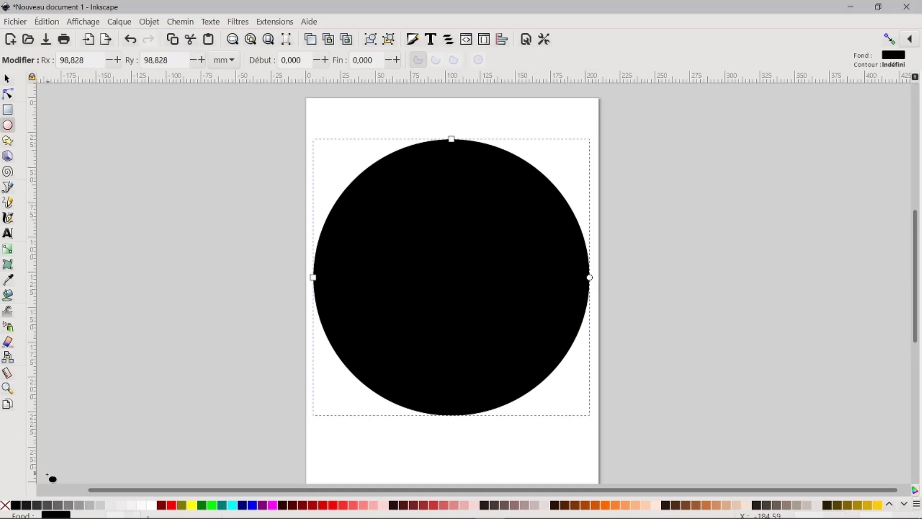
pyautogui.click(50, 515)
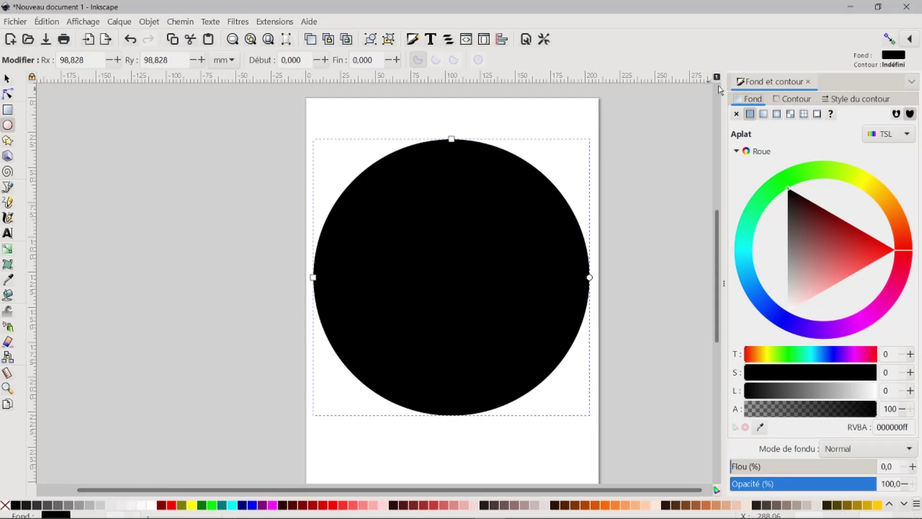
# Remove the circle's fill and give it a flat black outline.
pyautogui.click(737, 115)
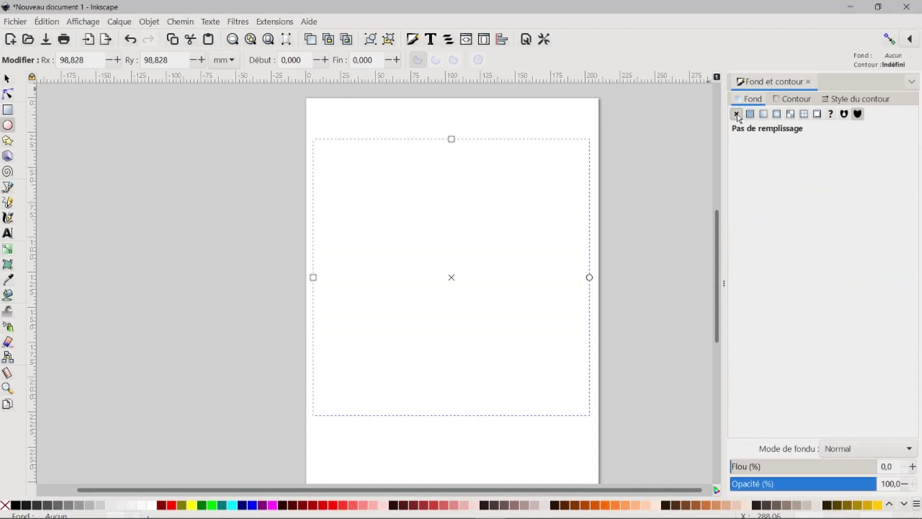
pyautogui.click(797, 98)
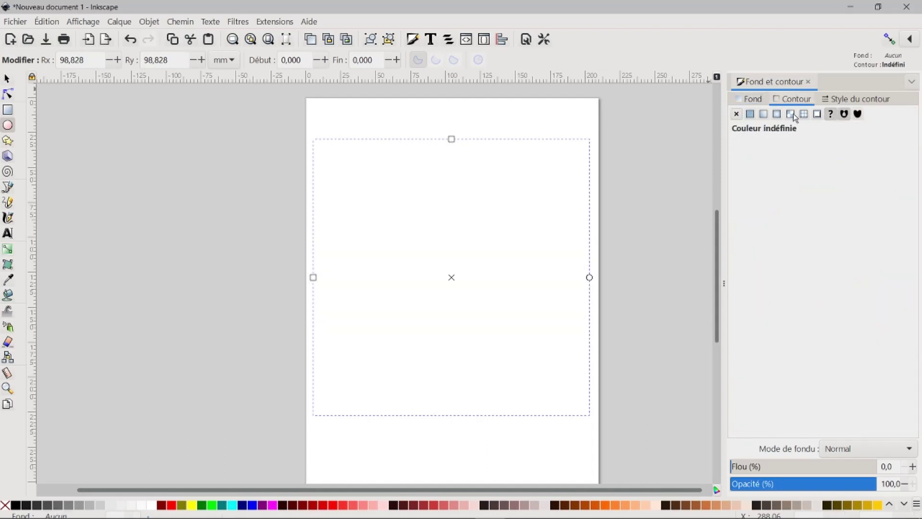
pyautogui.click(750, 115)
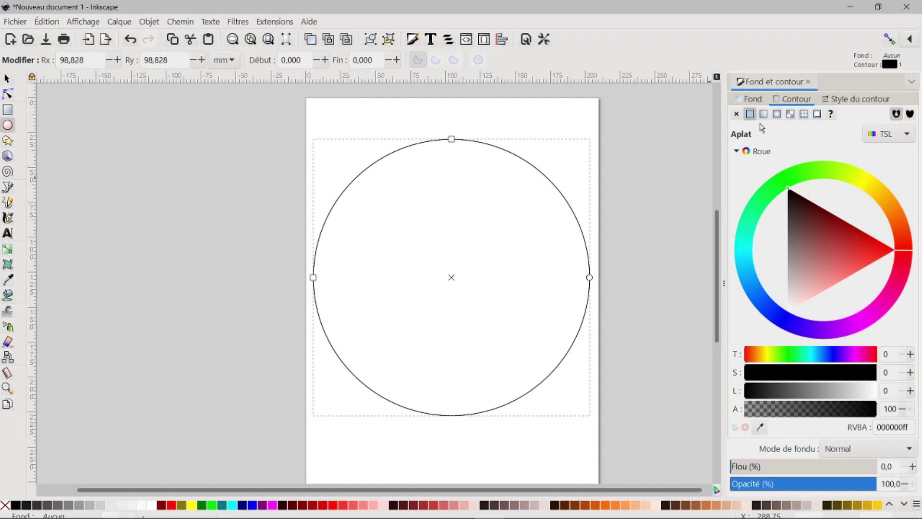
# Step the outline width up five times and back down five, leaving a thin stroke.
pyautogui.click(846, 100)
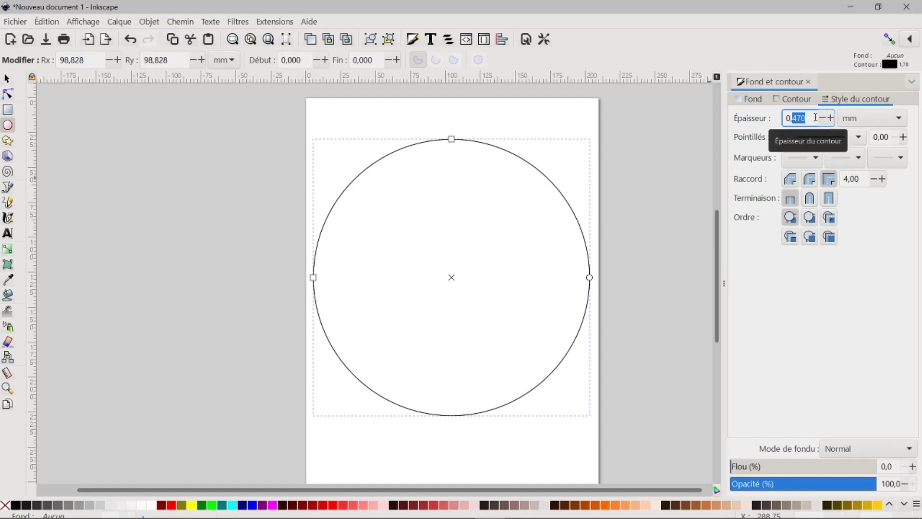
pyautogui.click(831, 118)
pyautogui.click(831, 118)
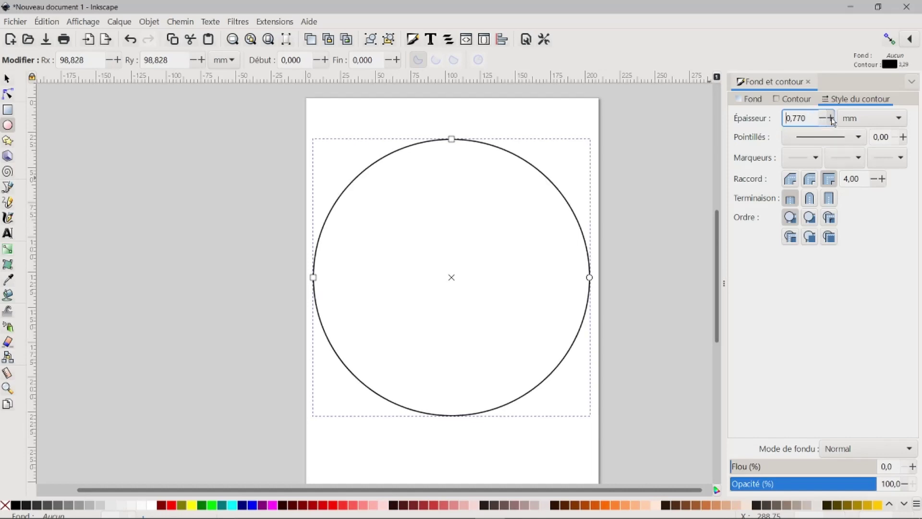
pyautogui.click(831, 118)
pyautogui.click(831, 118)
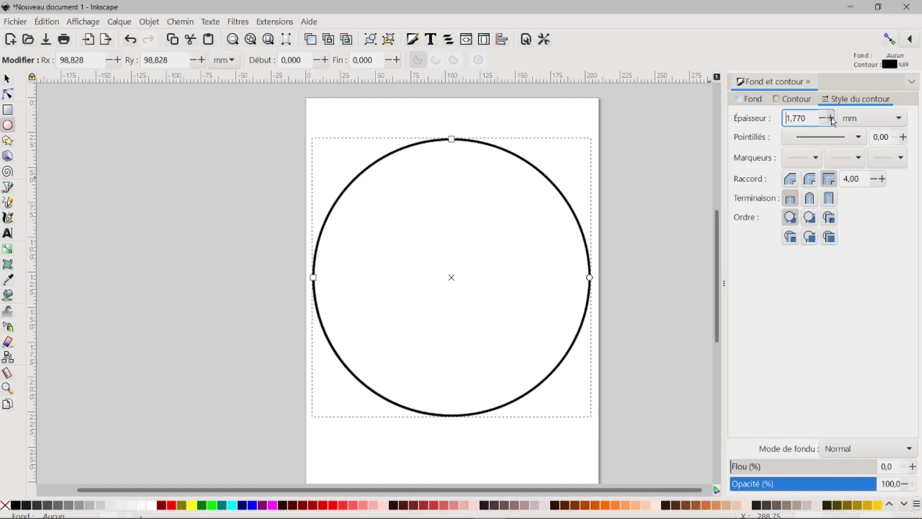
pyautogui.click(831, 118)
pyautogui.click(824, 118)
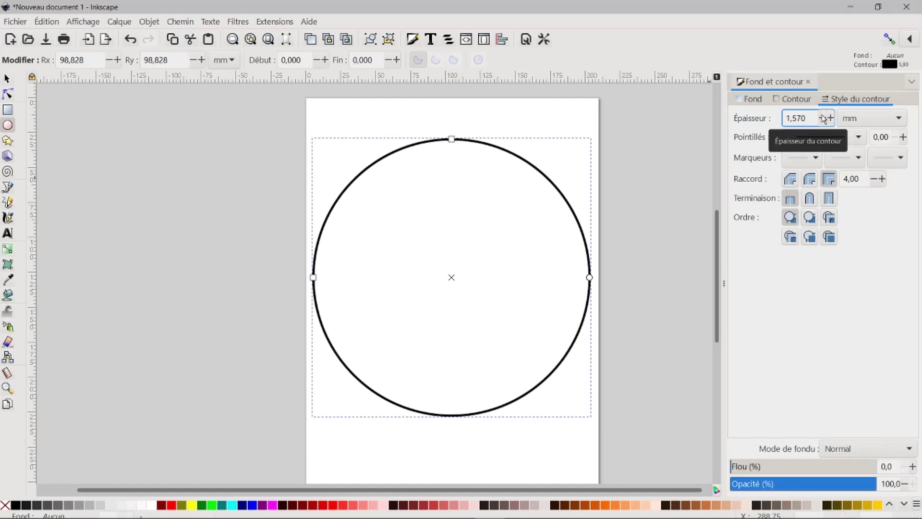
pyautogui.click(823, 118)
pyautogui.click(823, 118)
pyautogui.click(823, 118)
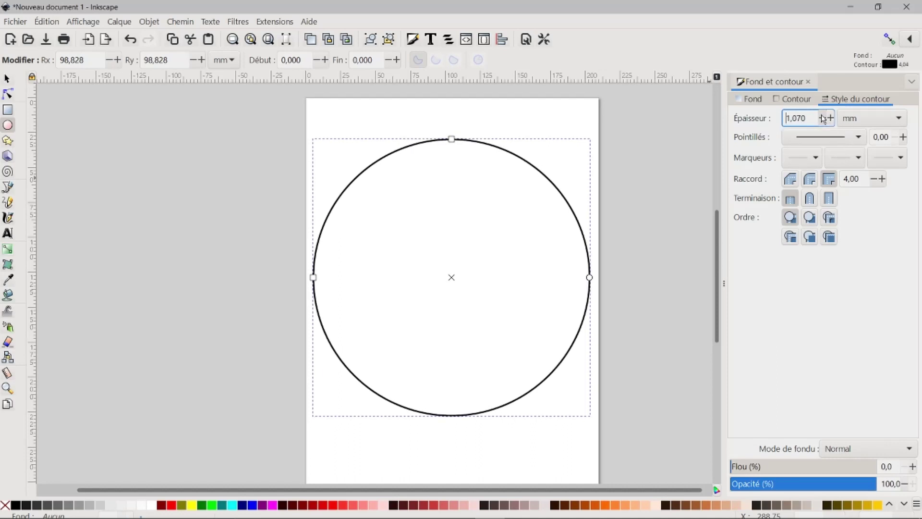
pyautogui.click(823, 118)
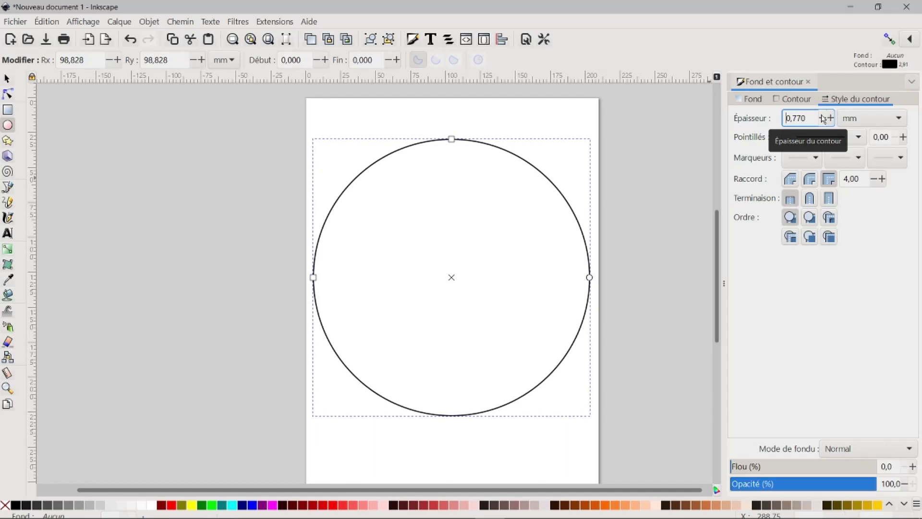
pyautogui.click(823, 118)
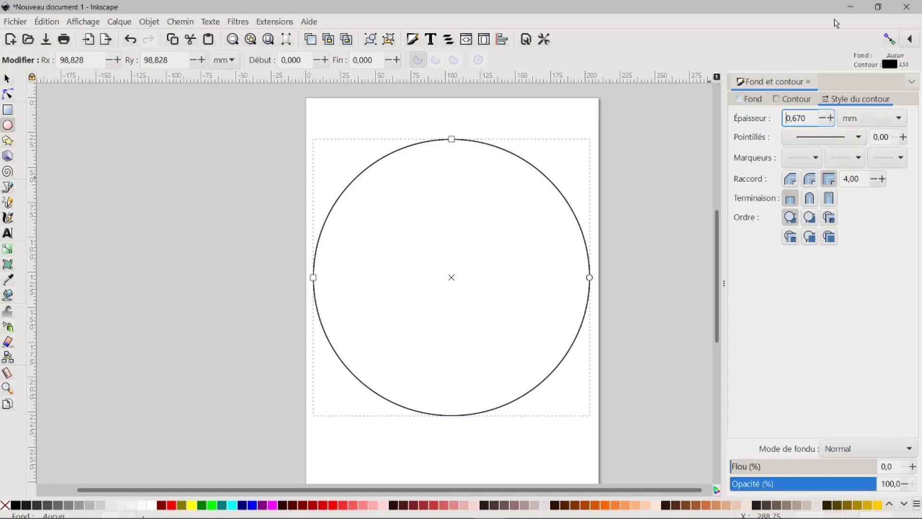
# Close Fill and Stroke, open the empty Path Effects panel, and reselect the outlined circle.
pyautogui.click(809, 82)
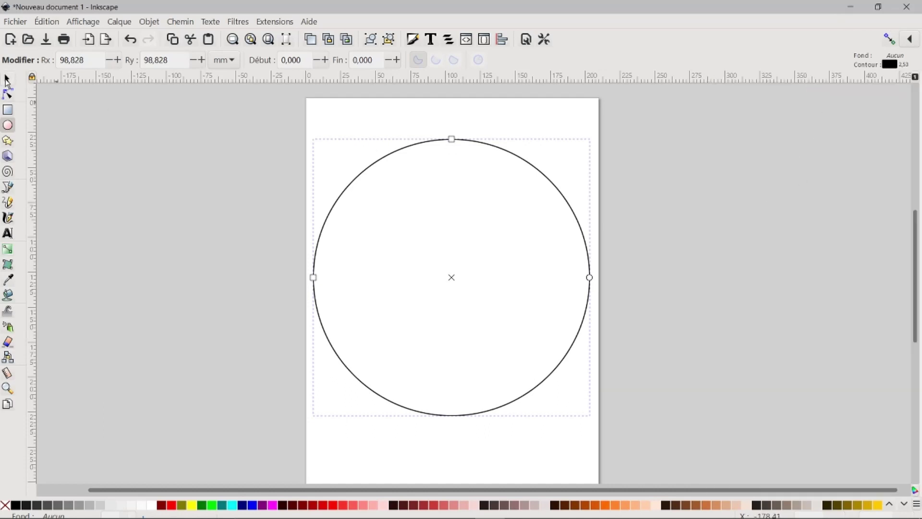
pyautogui.click(7, 81)
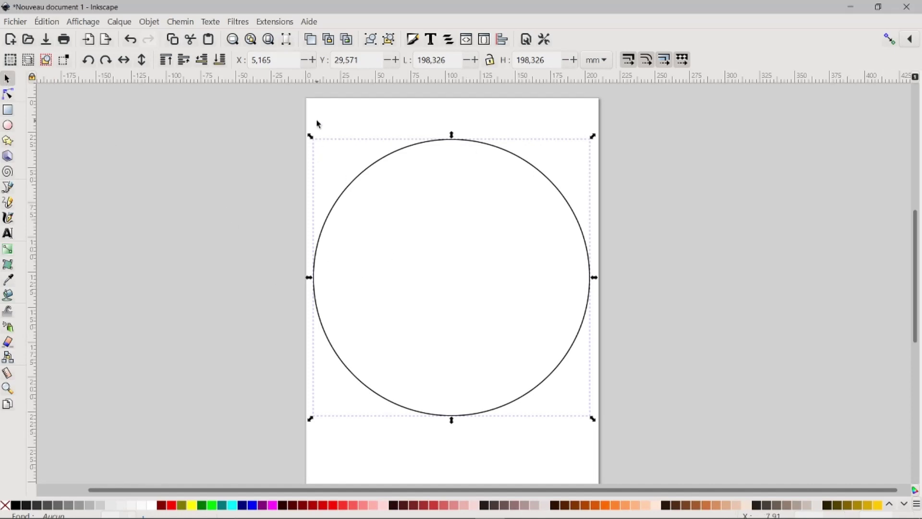
pyautogui.click(179, 23)
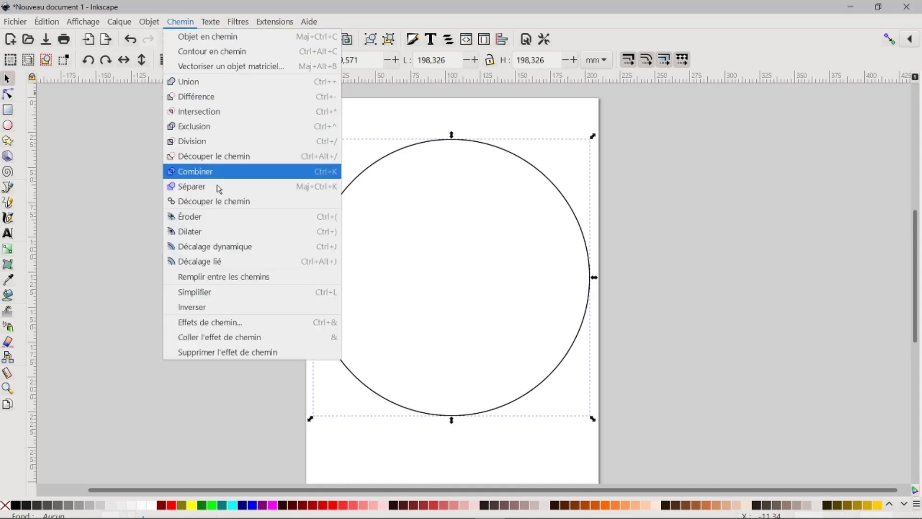
pyautogui.click(194, 321)
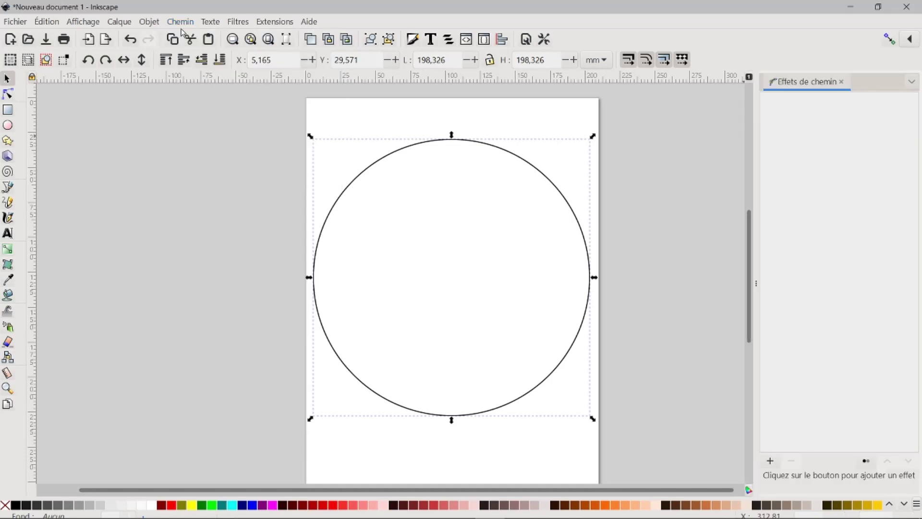
pyautogui.click(8, 125)
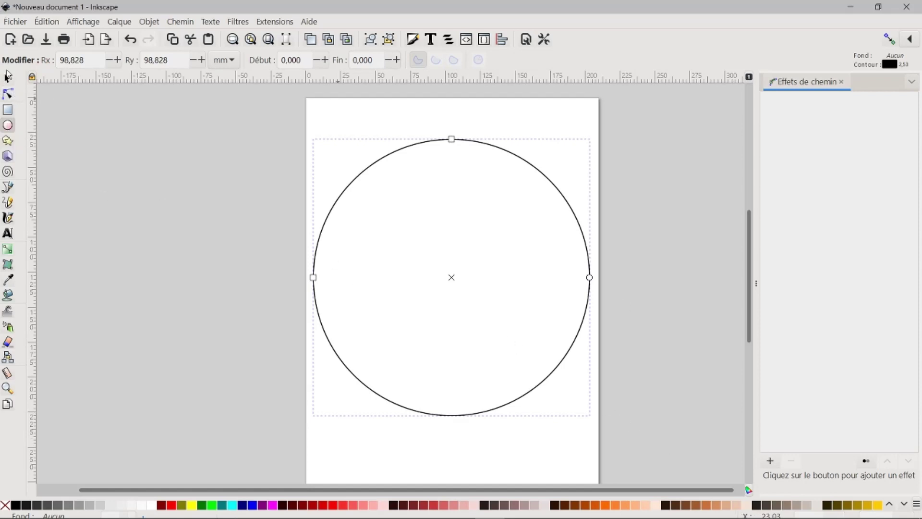
pyautogui.click(6, 80)
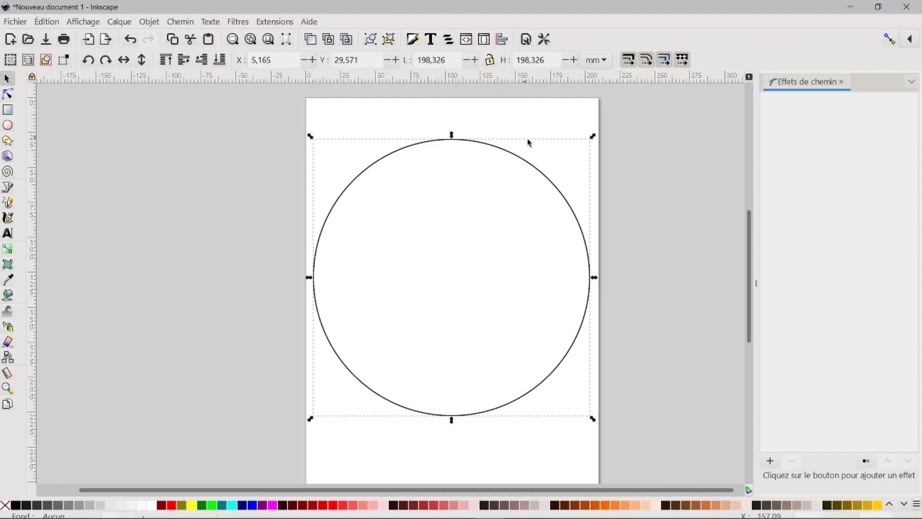
# Add the Rotate copies (Tourner les copies) path effect to the circle, making six overlapping circles.
pyautogui.click(771, 462)
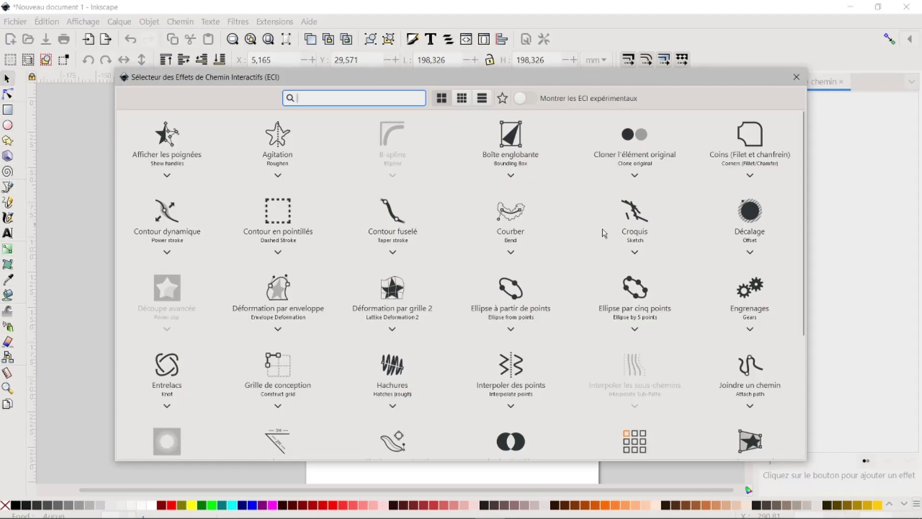
pyautogui.scroll(-3, 545, 216)
pyautogui.scroll(-1, 543, 215)
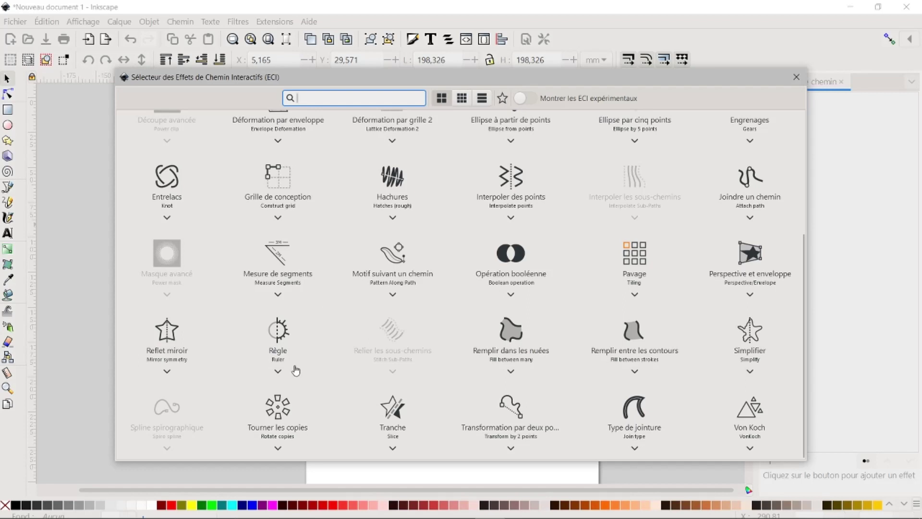
pyautogui.click(274, 409)
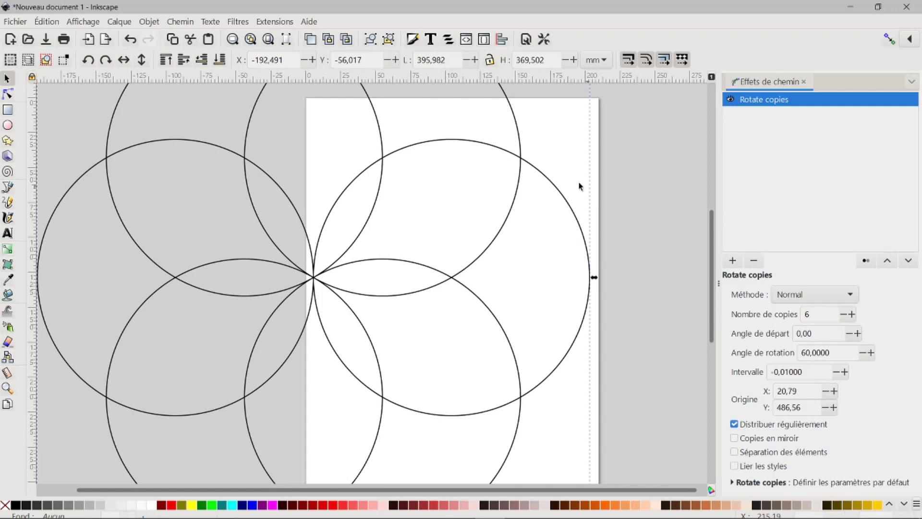
# Shrink the six-circle figure, move it onto the page, and zoom to fit the page.
pyautogui.scroll(-1, 532, 190)
pyautogui.scroll(-1, 533, 190)
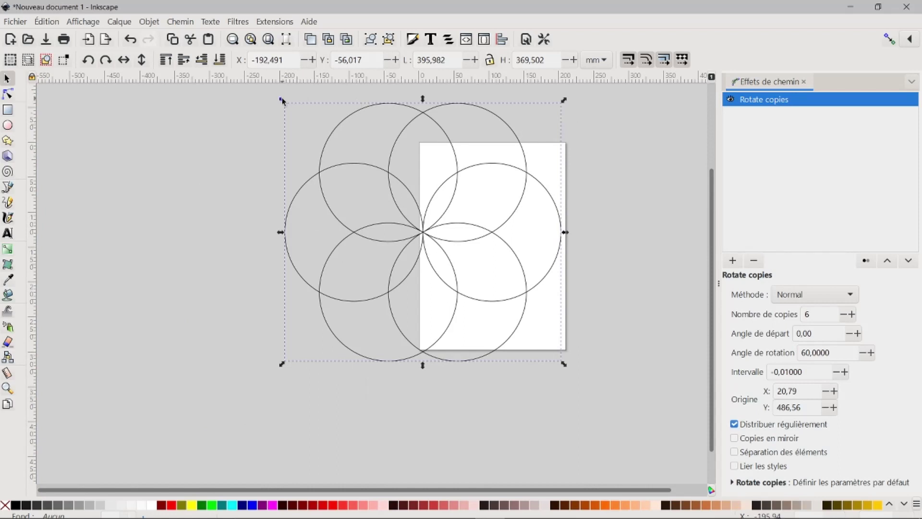
pyautogui.moveTo(282, 101); pyautogui.dragTo(431, 217)
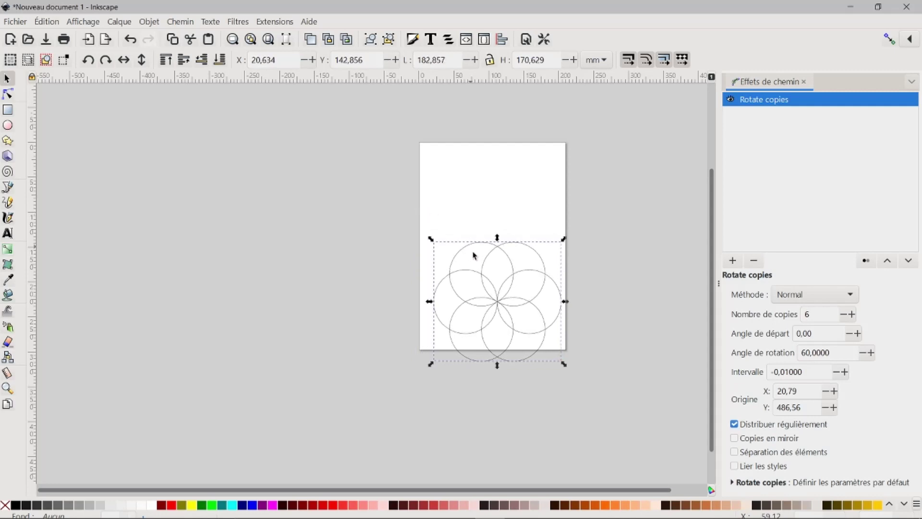
pyautogui.moveTo(499, 302); pyautogui.dragTo(493, 247)
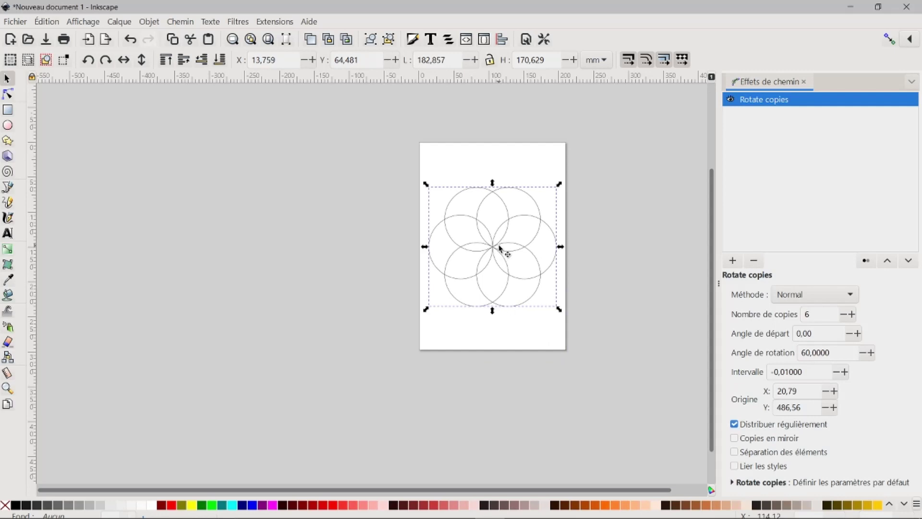
pyautogui.click(269, 40)
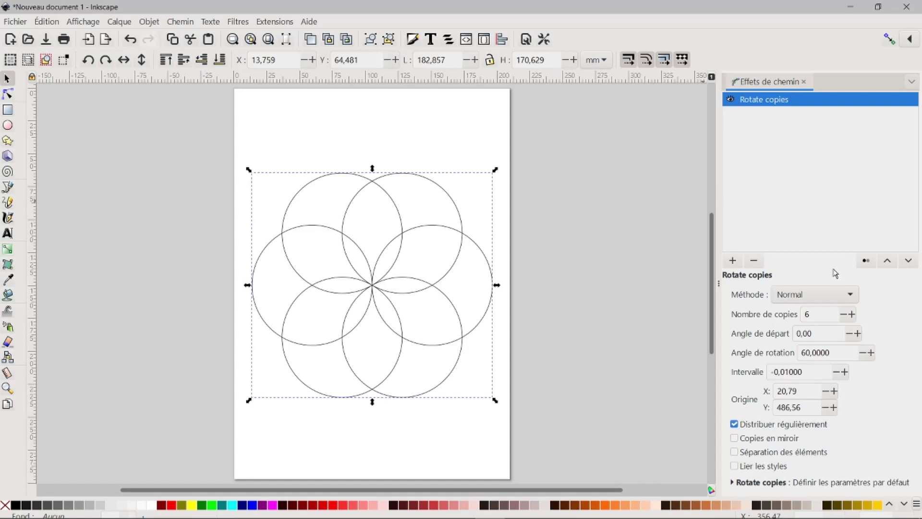
# Set the Rotate copies Nombre de copies to 40.
pyautogui.click(820, 314)
pyautogui.write('4')
pyautogui.press('Return')
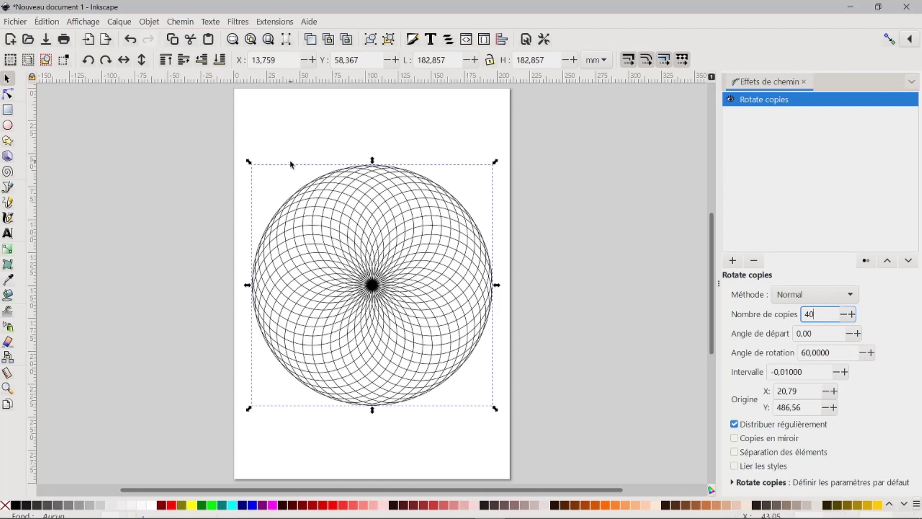
# Drag the Rotate copies knots for start angle -18,15, rotation 9,0000, and an open centre hole.
pyautogui.click(9, 93)
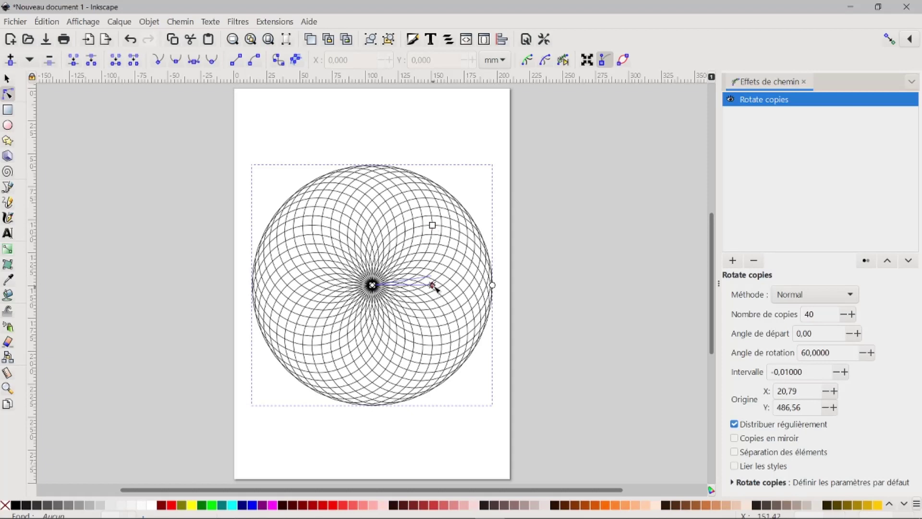
pyautogui.moveTo(436, 287)
pyautogui.mouseDown()
pyautogui.moveTo(419, 291)
pyautogui.moveTo(438, 325)
pyautogui.mouseUp()
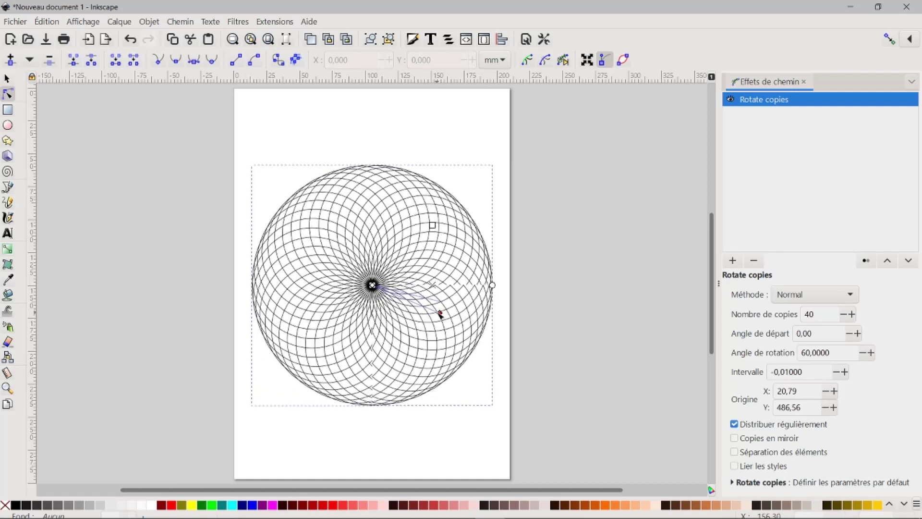
pyautogui.moveTo(438, 324); pyautogui.dragTo(433, 304)
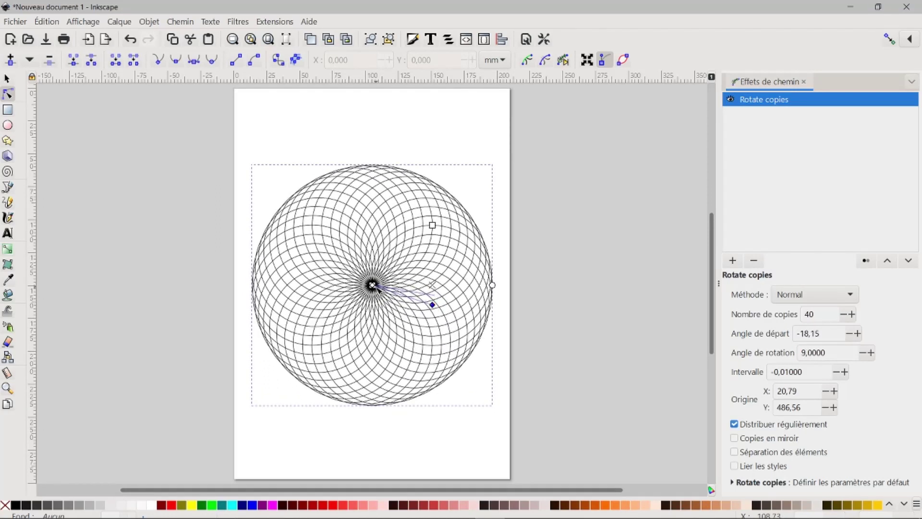
pyautogui.moveTo(373, 286); pyautogui.dragTo(358, 296)
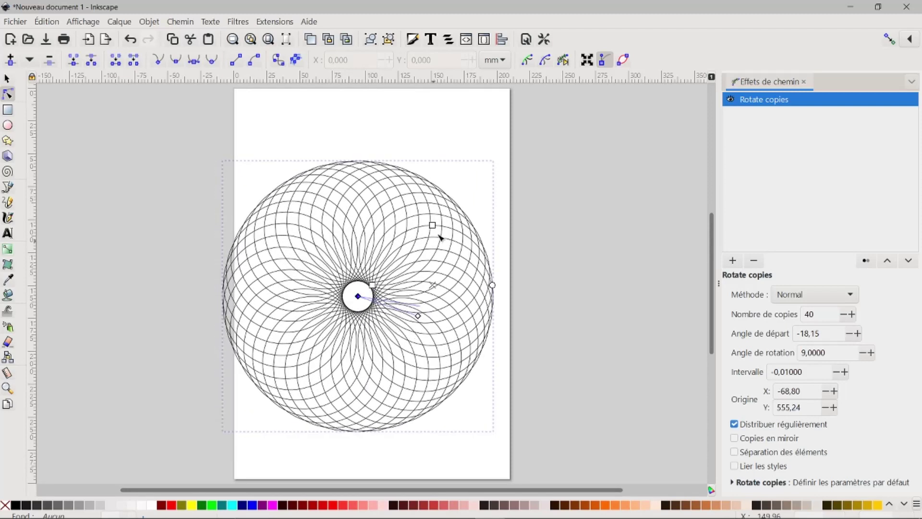
pyautogui.moveTo(434, 226); pyautogui.dragTo(425, 240)
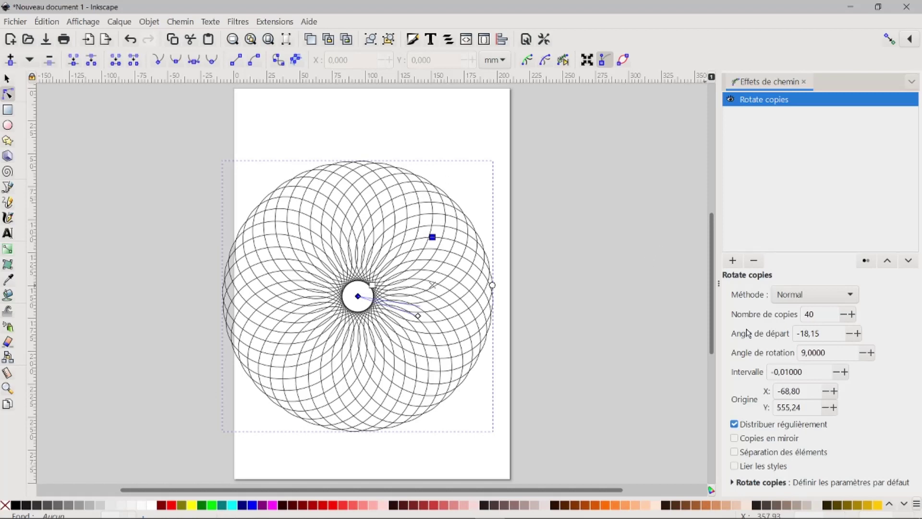
# Raise the Rotate copies Nombre de copies to 60.
pyautogui.doubleClick(819, 314)
pyautogui.write('60')
pyautogui.press('Return')
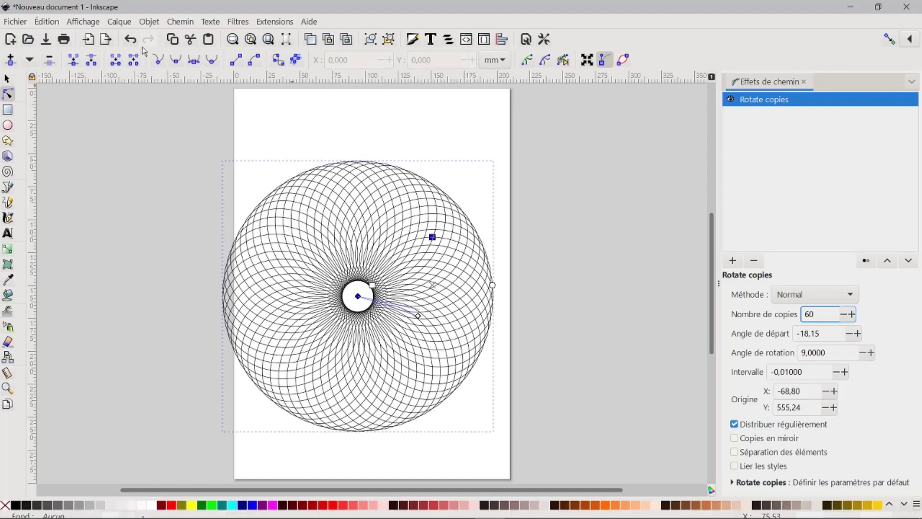
# Scale the rosette down to 188,562 mm and centre it horizontally on the page.
pyautogui.click(8, 79)
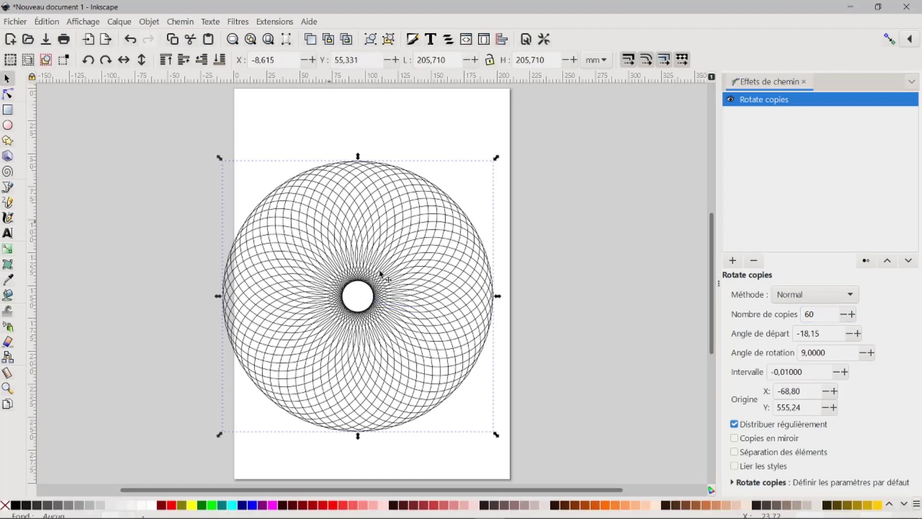
pyautogui.moveTo(392, 246); pyautogui.dragTo(403, 245)
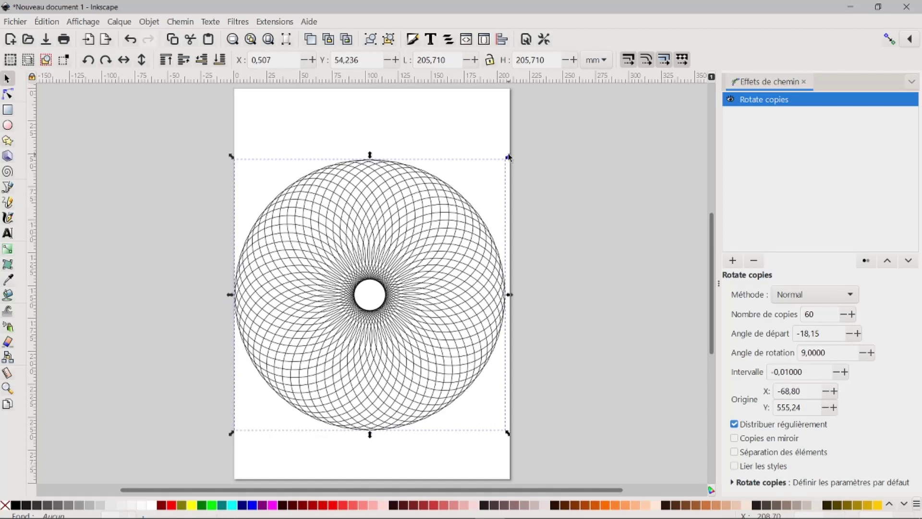
pyautogui.moveTo(509, 158); pyautogui.dragTo(487, 176)
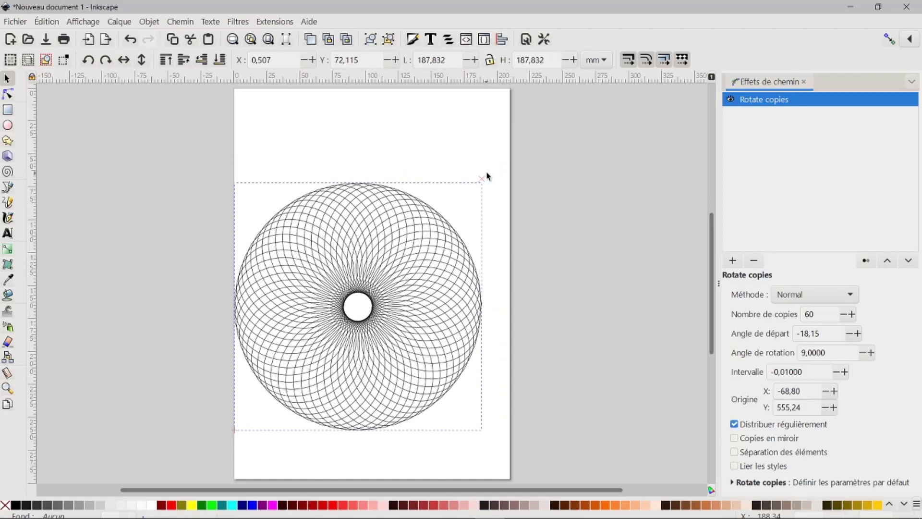
pyautogui.moveTo(385, 282); pyautogui.dragTo(405, 263)
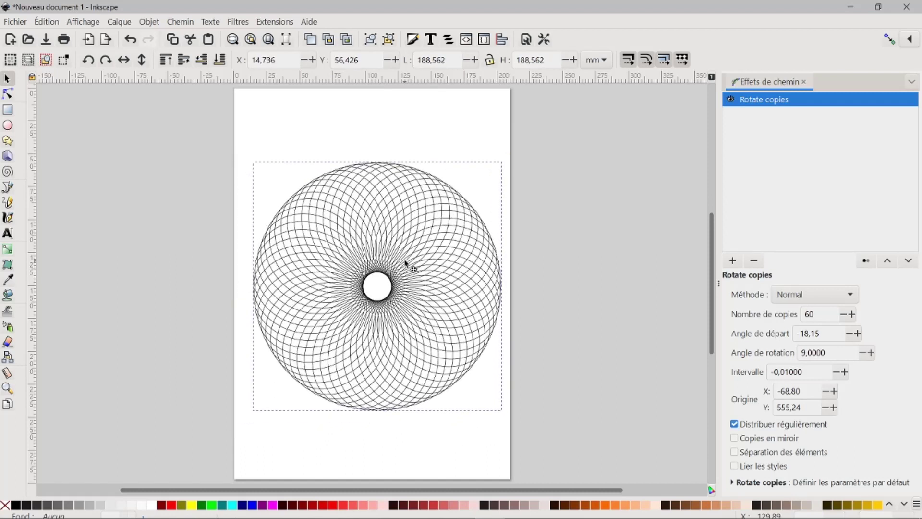
# Drag the Rotate copies knots to start angle -27,38 with 6,0000-degree steps.
pyautogui.click(7, 95)
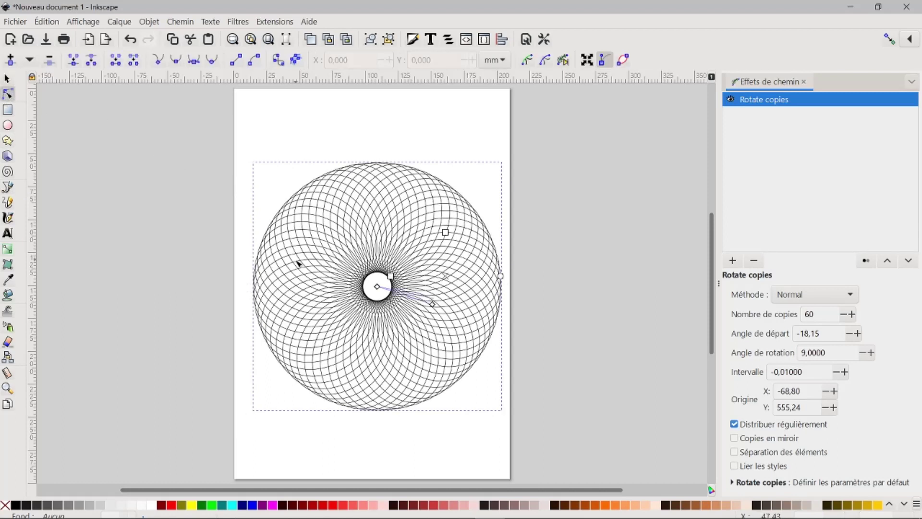
pyautogui.moveTo(433, 305); pyautogui.dragTo(426, 314)
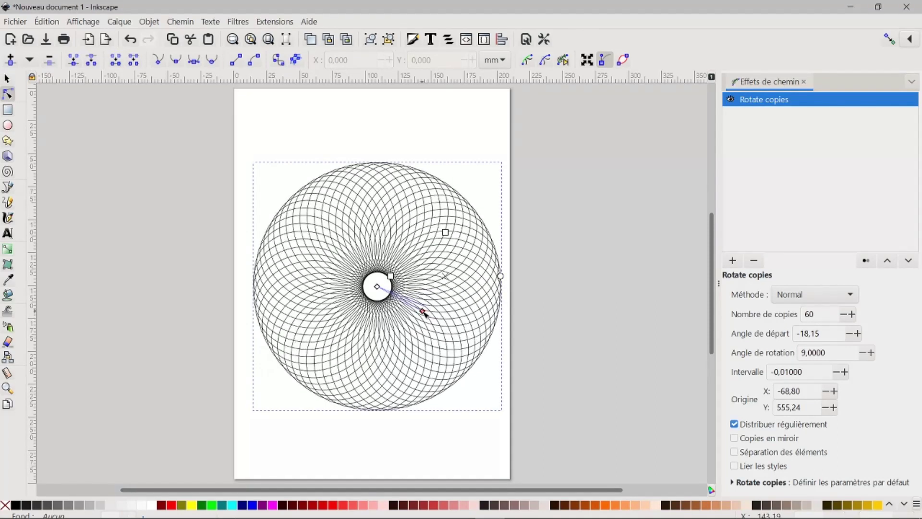
pyautogui.moveTo(426, 314); pyautogui.dragTo(424, 310)
pyautogui.moveTo(445, 237); pyautogui.dragTo(425, 251)
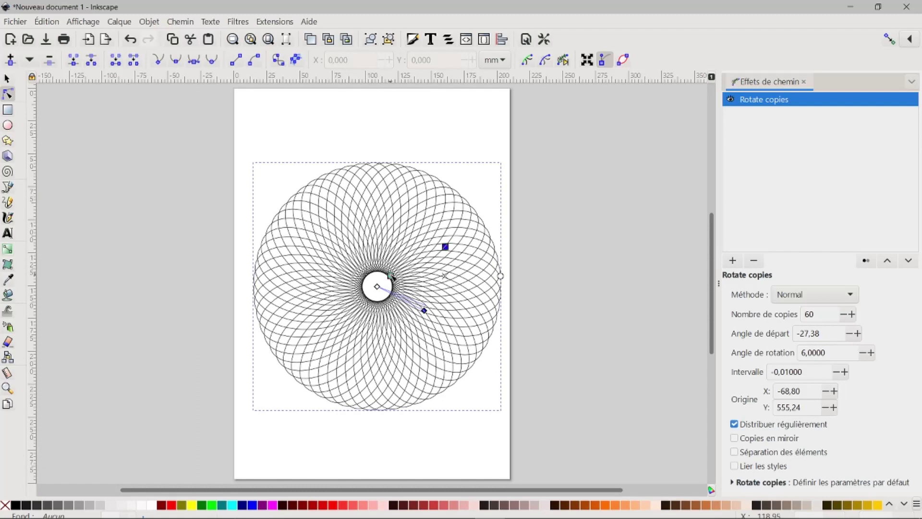
# Enlarge the central hole and adjust the circle's right-edge node to refine the rosette.
pyautogui.moveTo(391, 275)
pyautogui.mouseDown()
pyautogui.moveTo(403, 273)
pyautogui.moveTo(390, 277)
pyautogui.mouseUp()
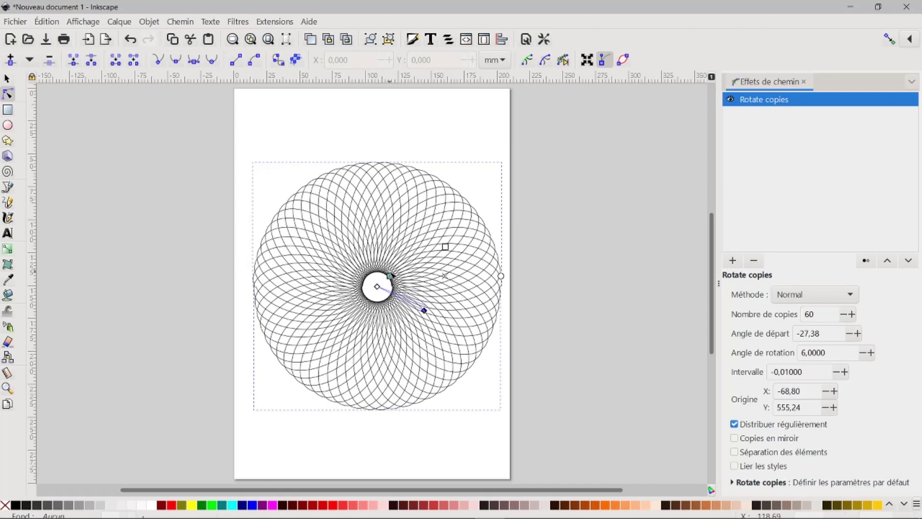
pyautogui.moveTo(501, 277)
pyautogui.mouseDown()
pyautogui.moveTo(497, 265)
pyautogui.moveTo(512, 279)
pyautogui.mouseUp()
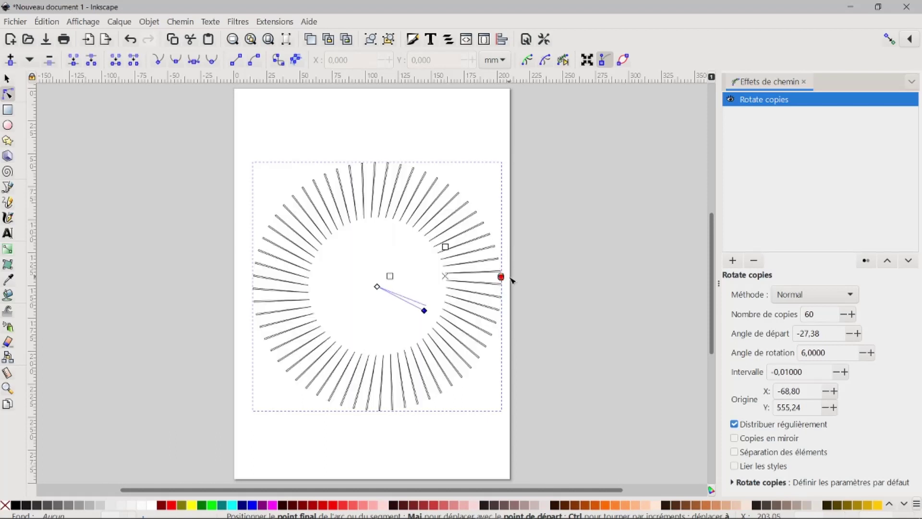
pyautogui.moveTo(512, 279); pyautogui.dragTo(509, 278)
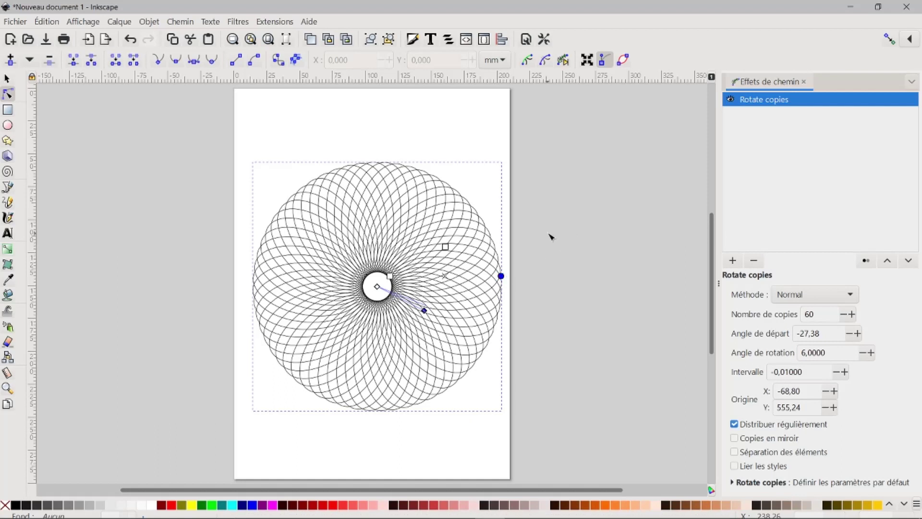